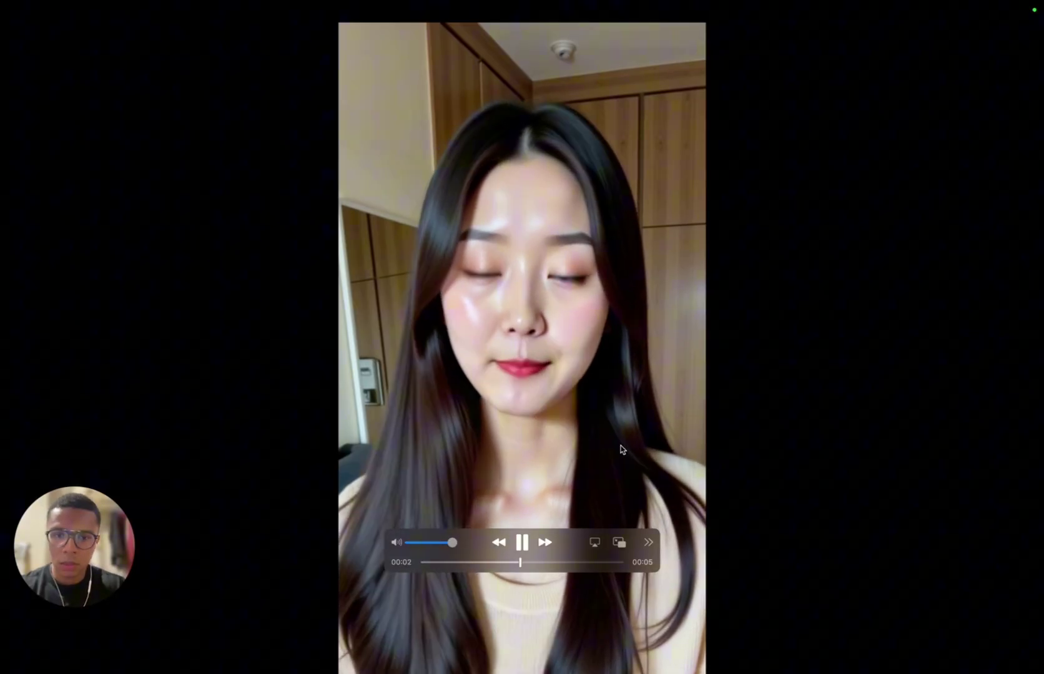
- Turn up the volume while the sample greeting clip plays in QuickTime
key("XF86AudioRaiseVolume")
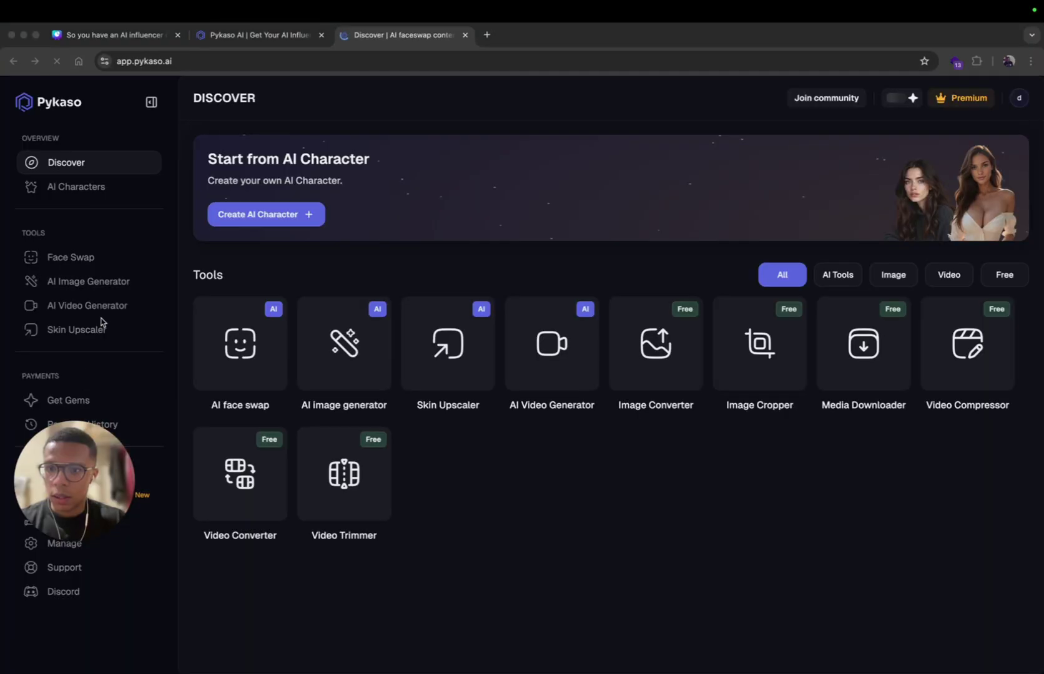
- In the AI Video Generator, load the photo of the woman with bangs as the starting image
left_click(58, 306)
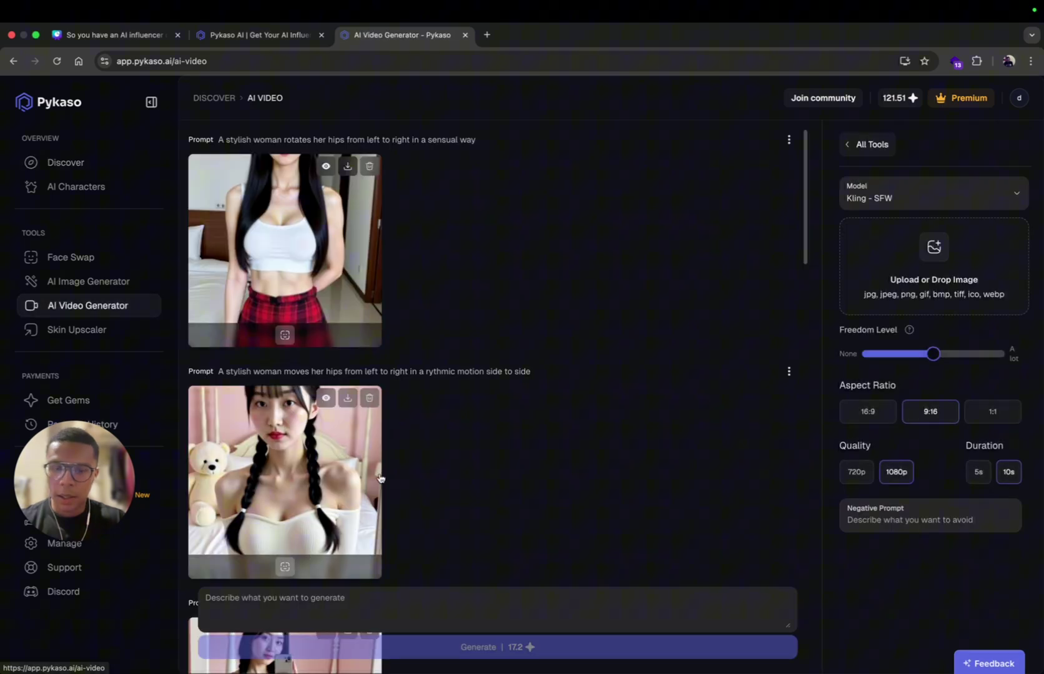
left_click(933, 262)
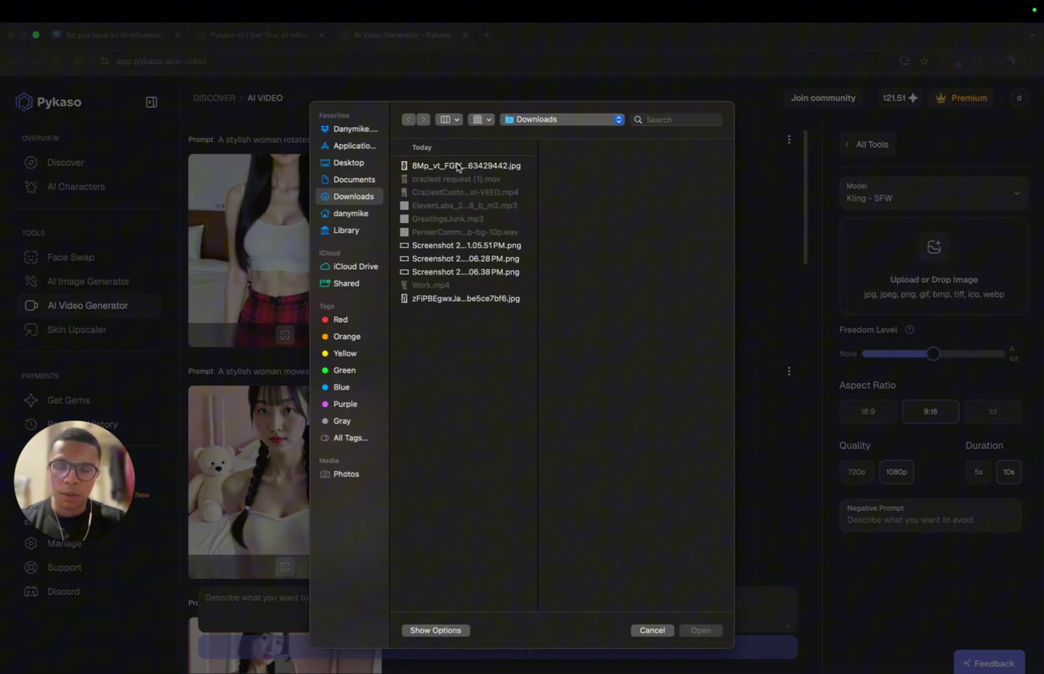
left_click(458, 166)
key("Down")
key("Down")
key("Down")
key("Down")
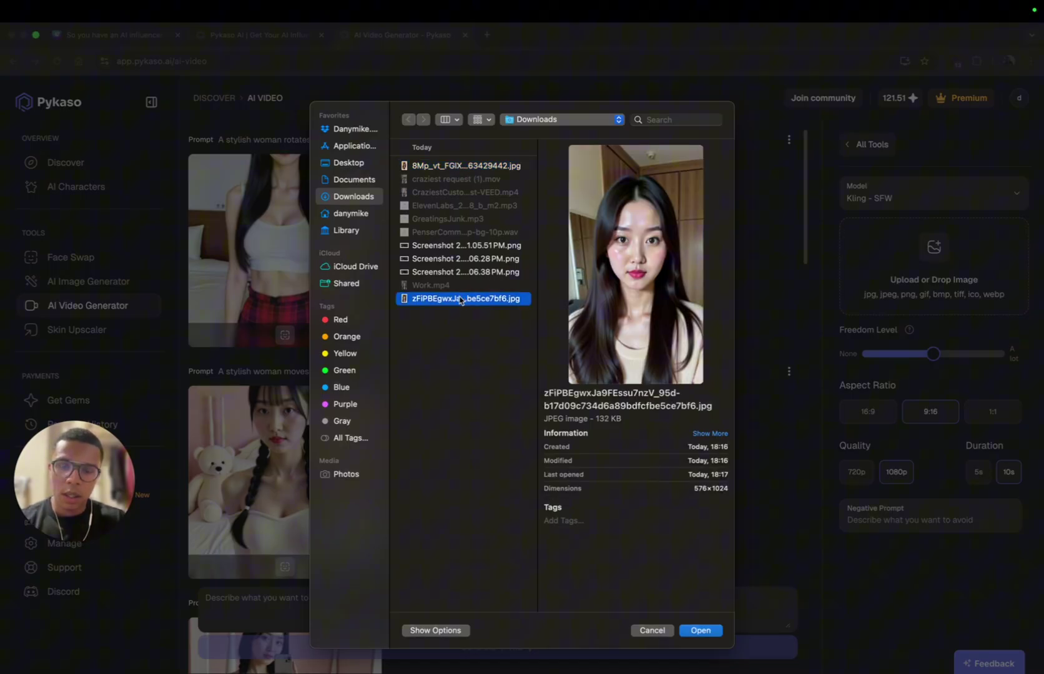
left_click(447, 166)
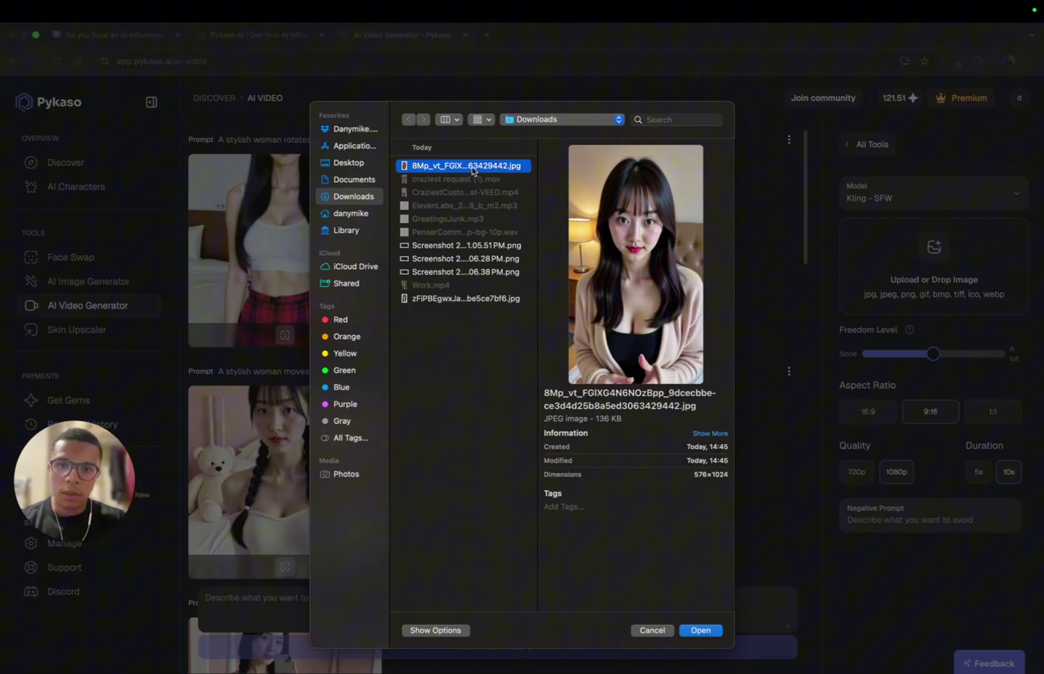
double_click(473, 166)
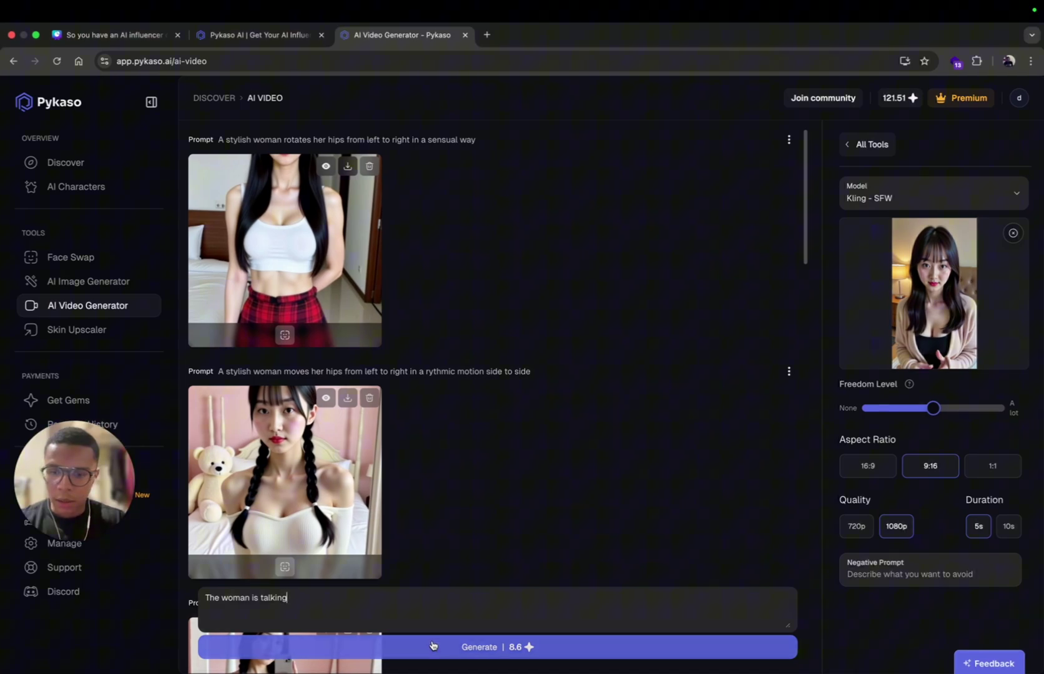
- Open elevenlabs.io in a new tab and go to Text to Speech
left_click(484, 35)
type("elev")
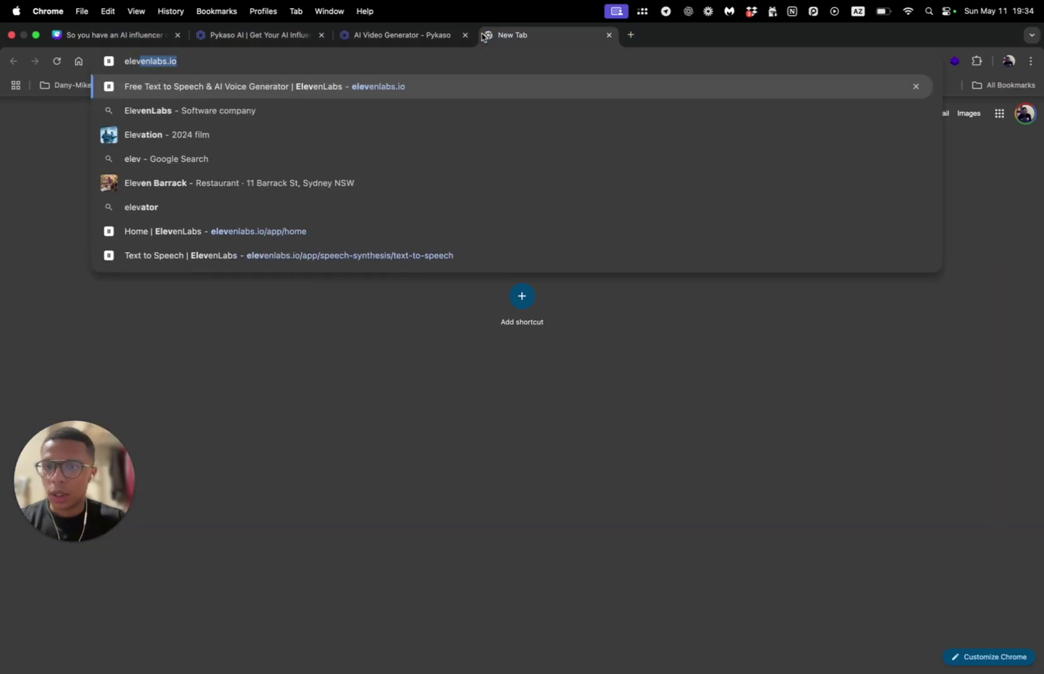
key("Return")
left_click(47, 197)
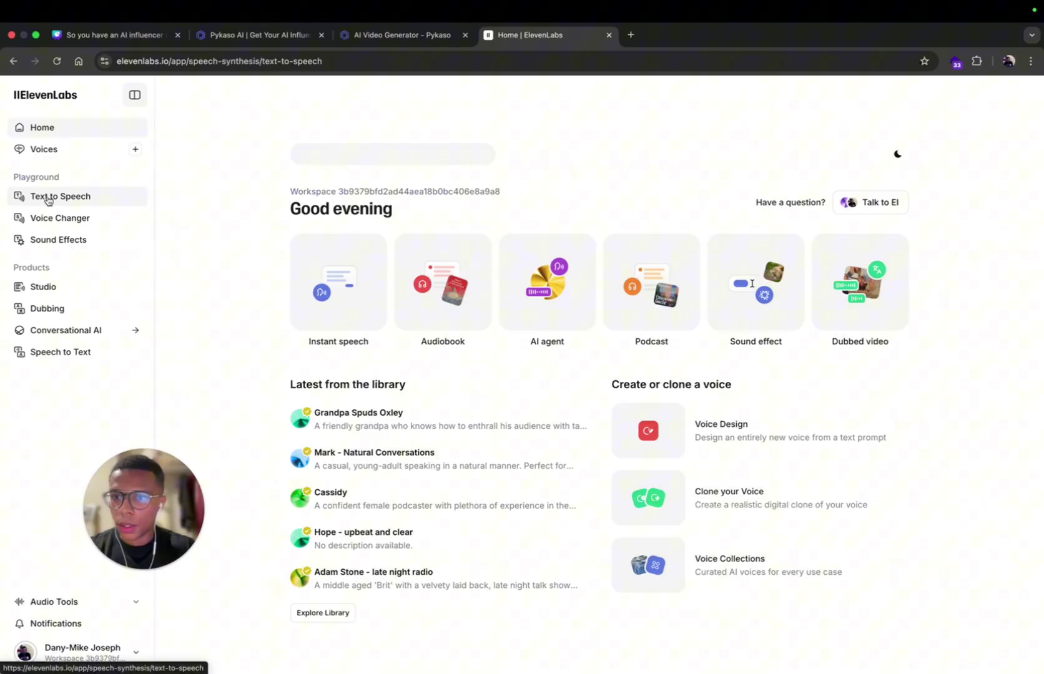
- Select greeting 8, 'New here? I'm kinda shy…', from the chat assistant's suggestions
triple_click(488, 170)
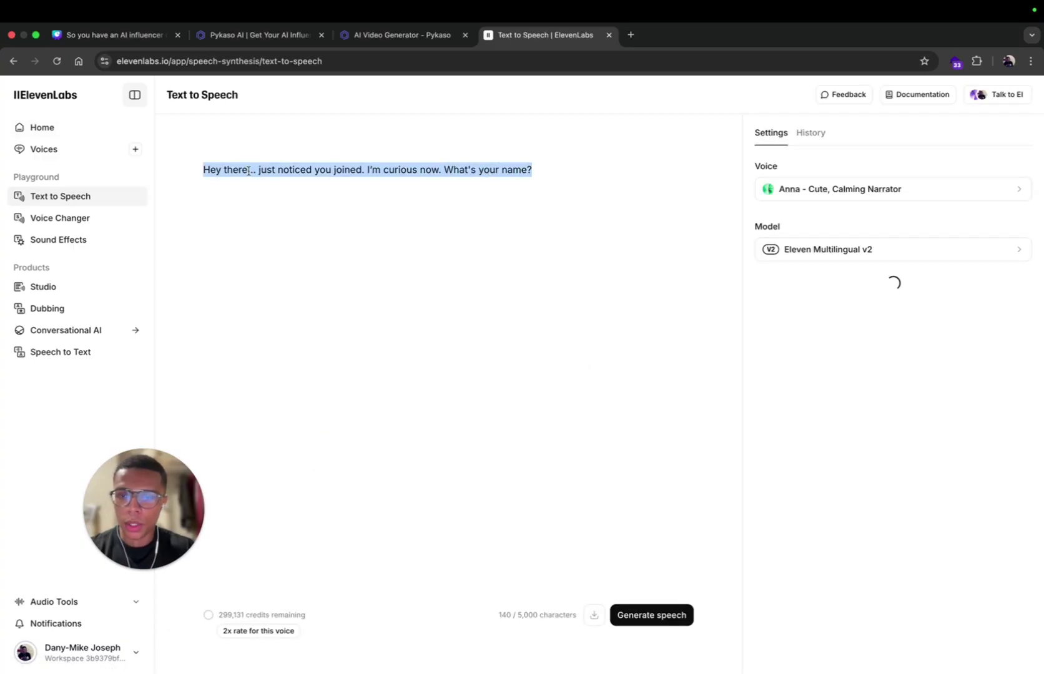
left_click(237, 170)
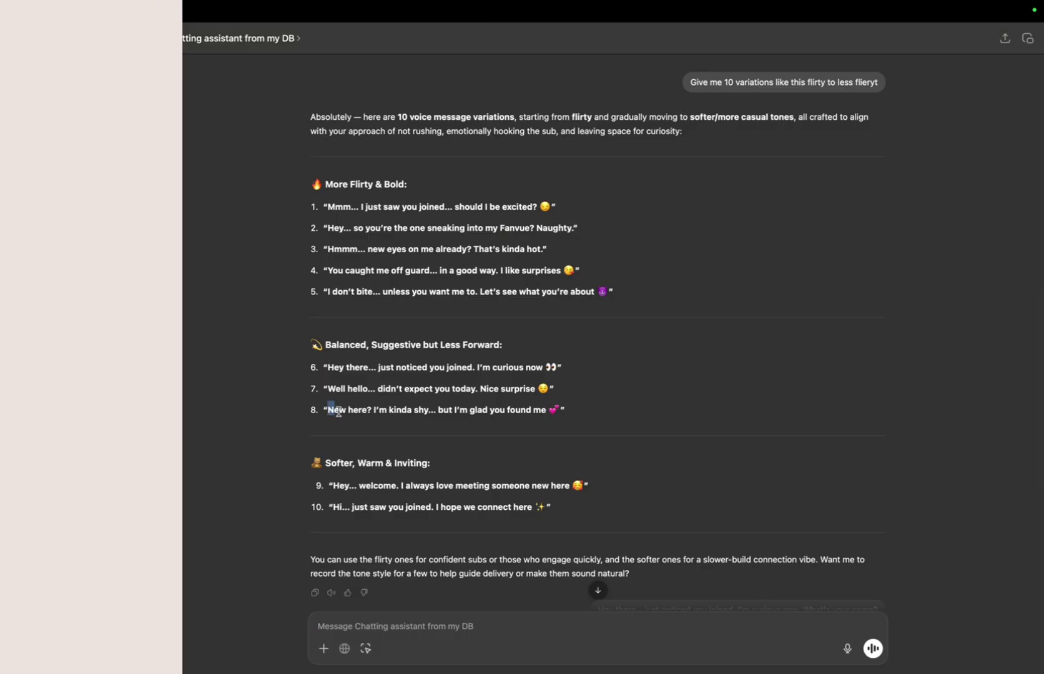
left_click_drag(338, 412, 550, 408)
key("super+c")
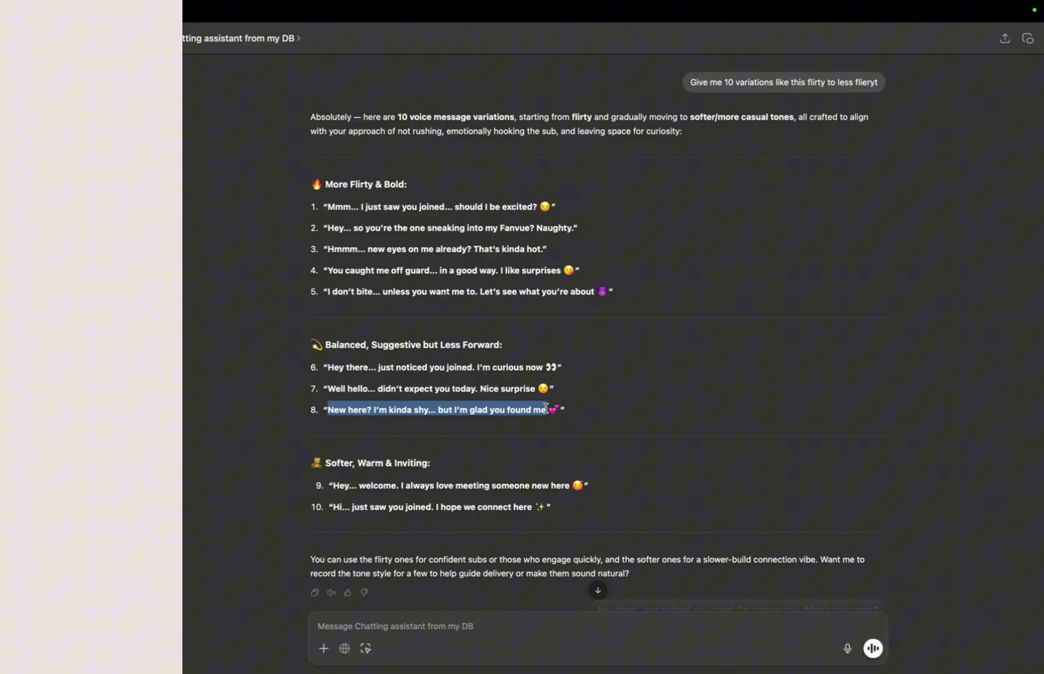
key("ctrl+Up")
- Replace the script with the copied greeting plus 'What's your name?' and generate speech
left_click(578, 59)
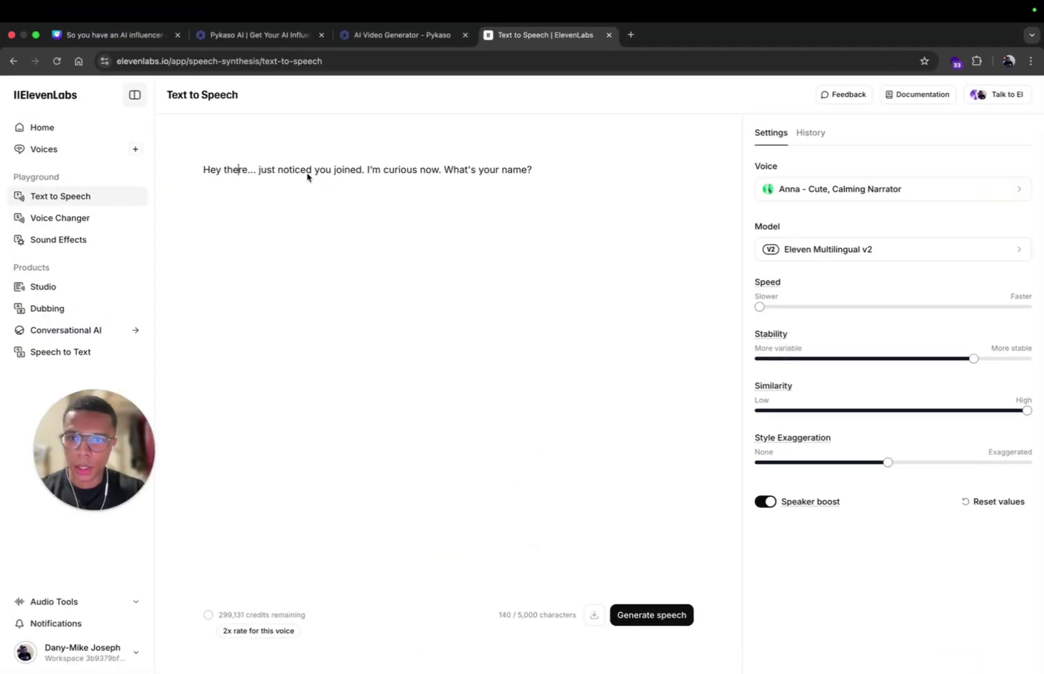
key("super+a")
key("super+v")
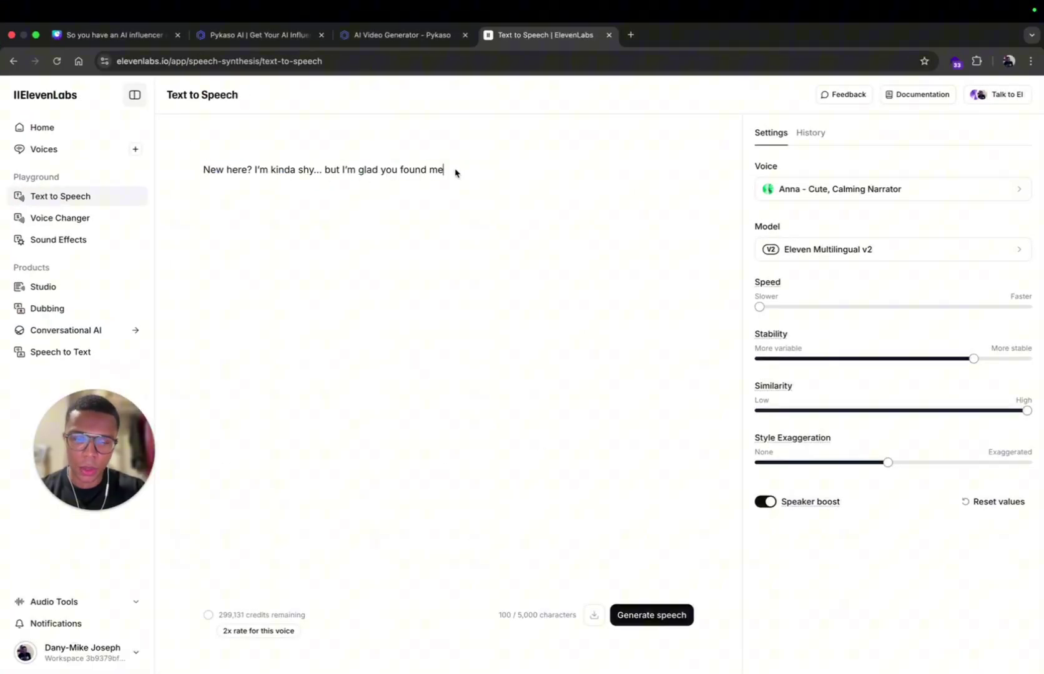
type(". What's ")
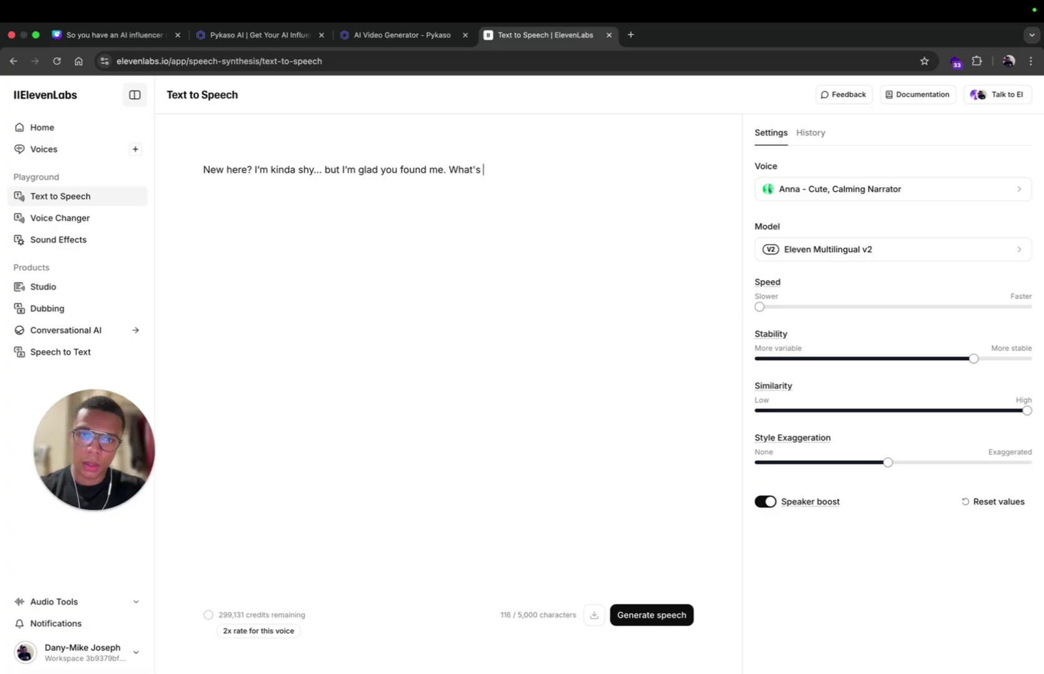
type("your name?")
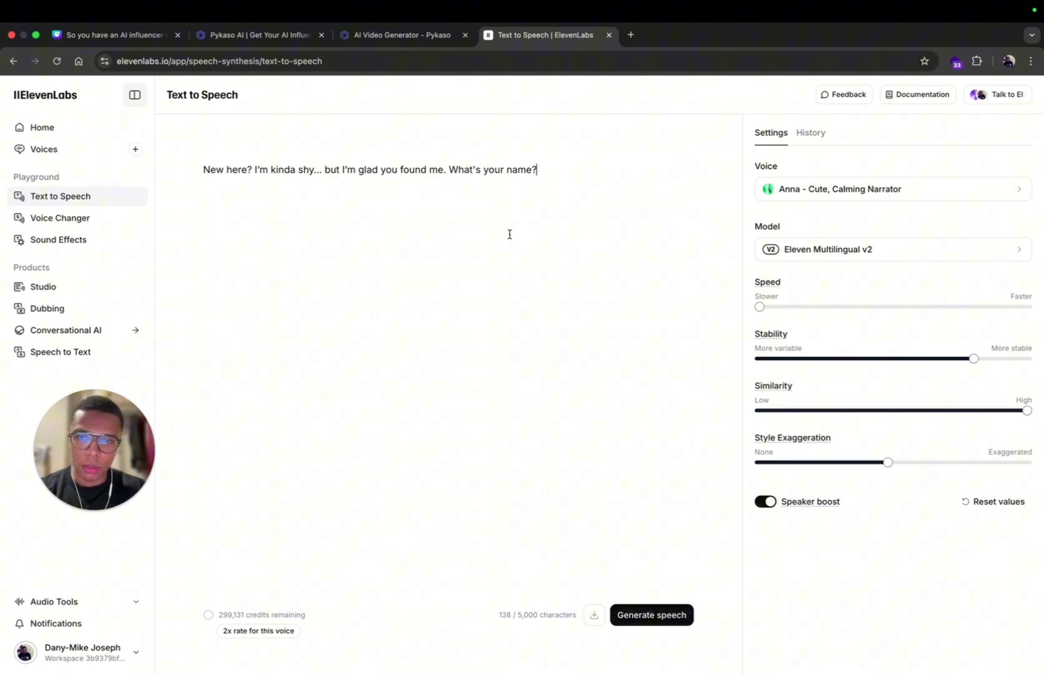
left_click(652, 618)
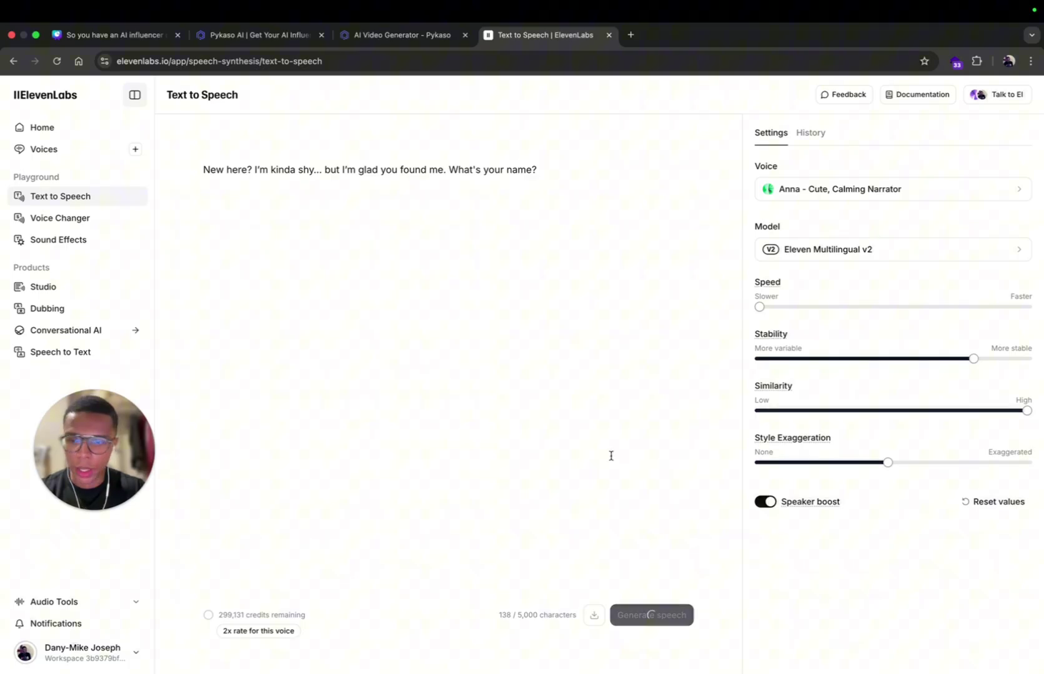
- Delete 'New here?' so the line starts 'I'm kinda shy…', regenerate, and download the MP3
left_click_drag(56, 460, 142, 452)
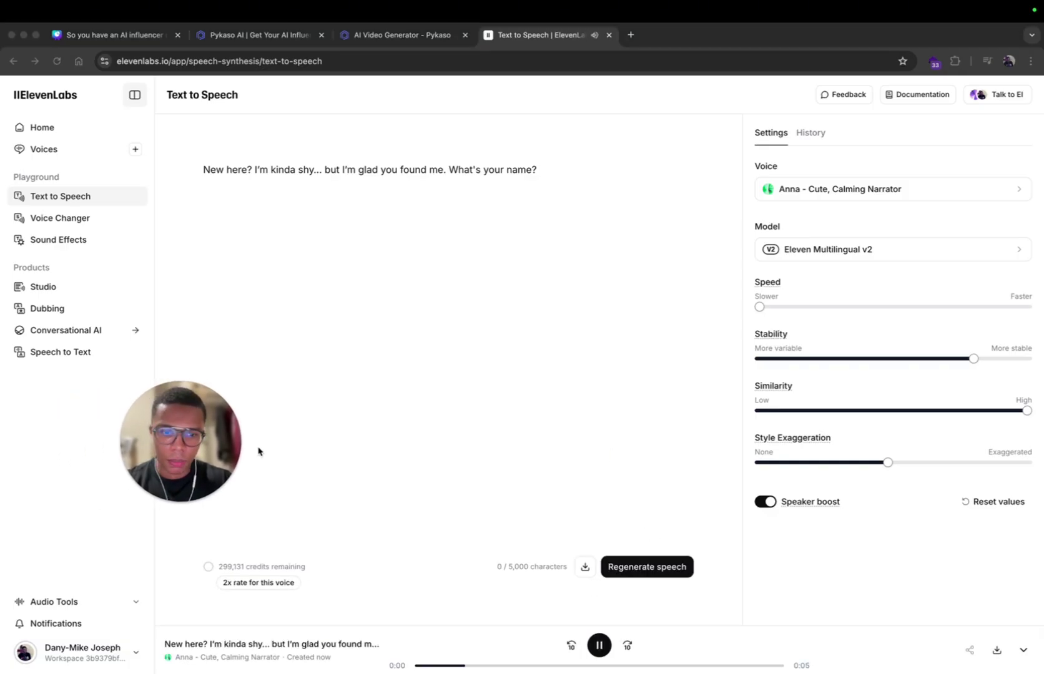
left_click(255, 170)
left_click_drag(255, 169, 219, 169)
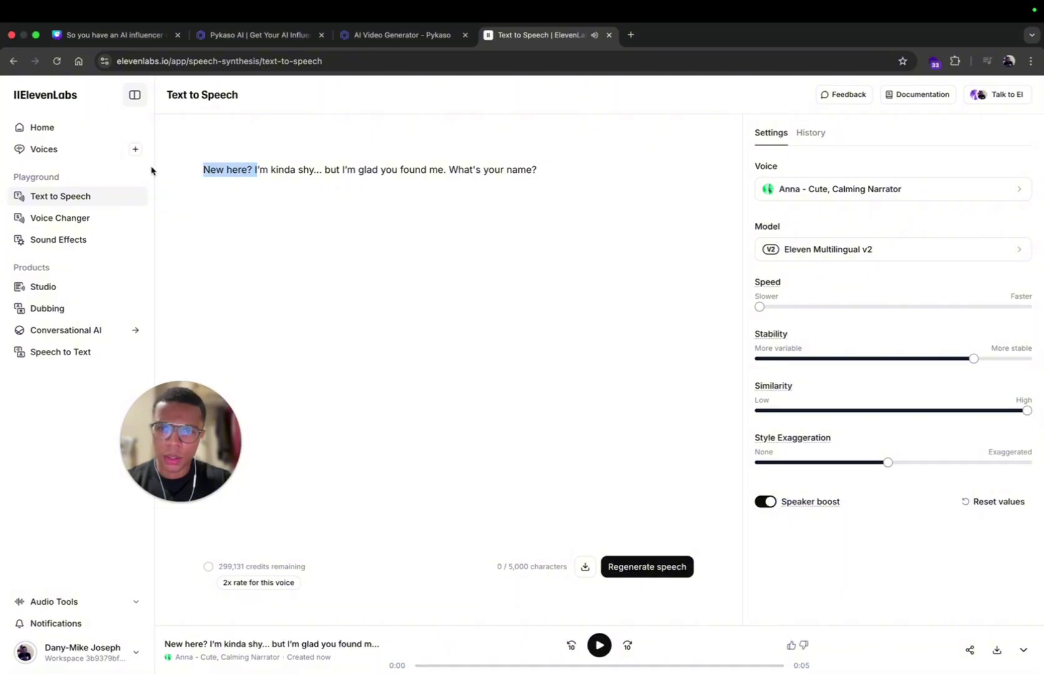
key("BackSpace")
type("I")
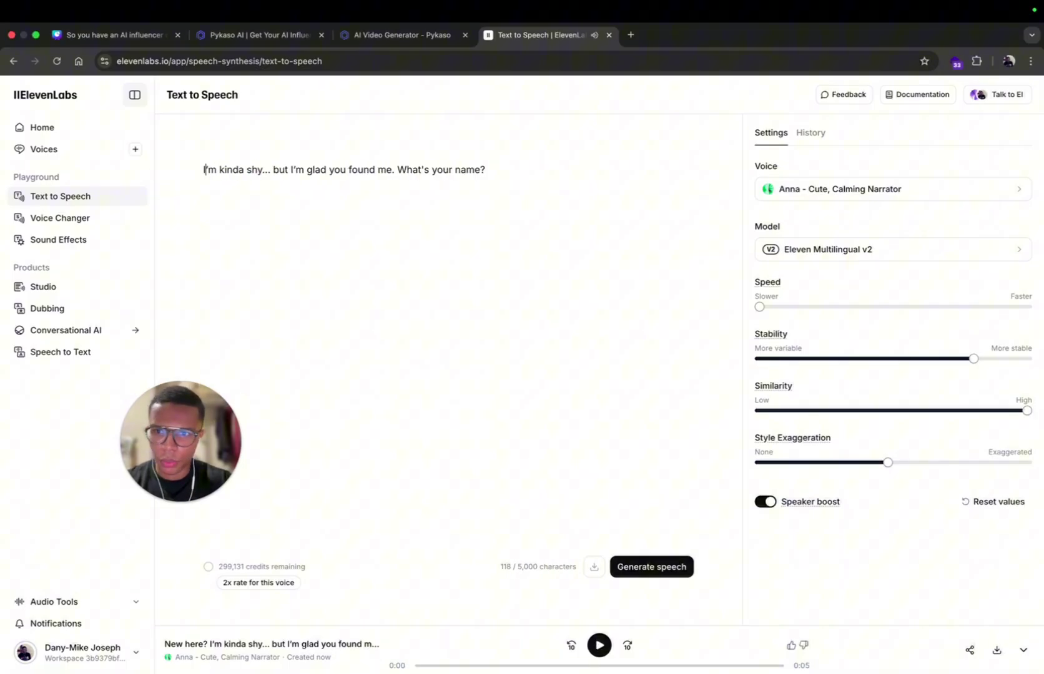
left_click(649, 571)
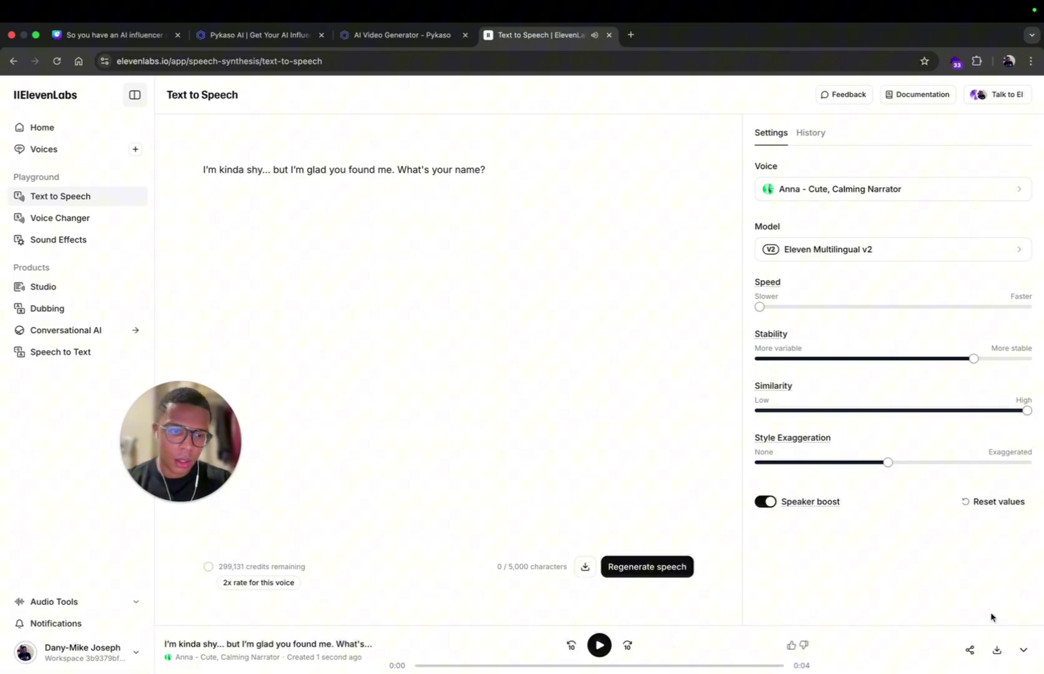
left_click(997, 650)
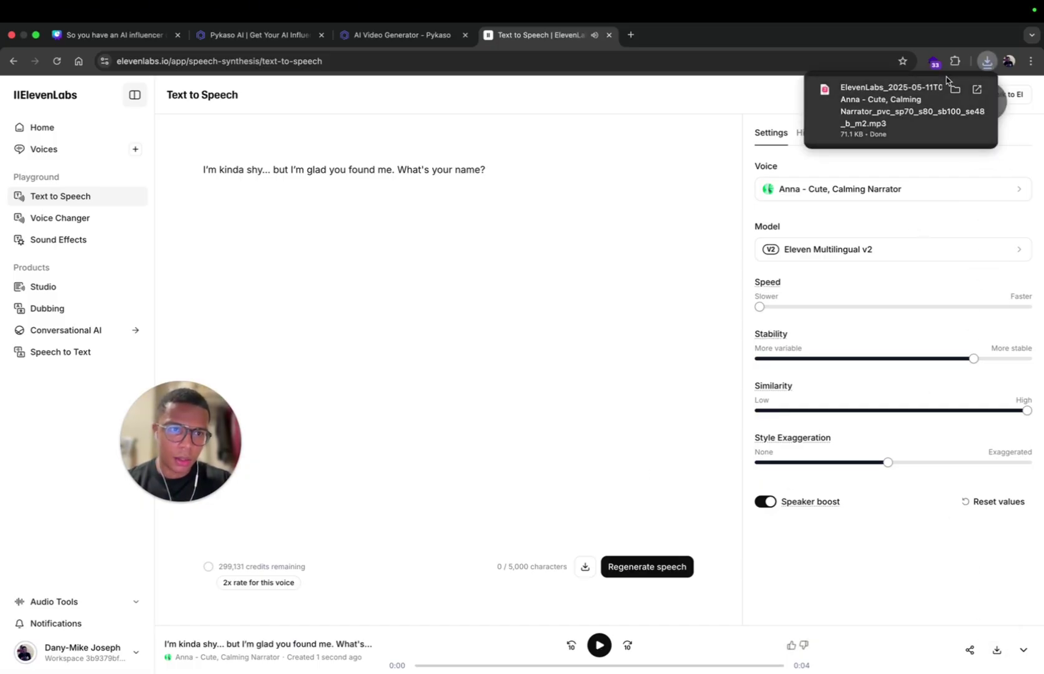
- Play the new 'The woman is talking' clip and download it as video_1.mp4
key("ctrl+shift+Tab")
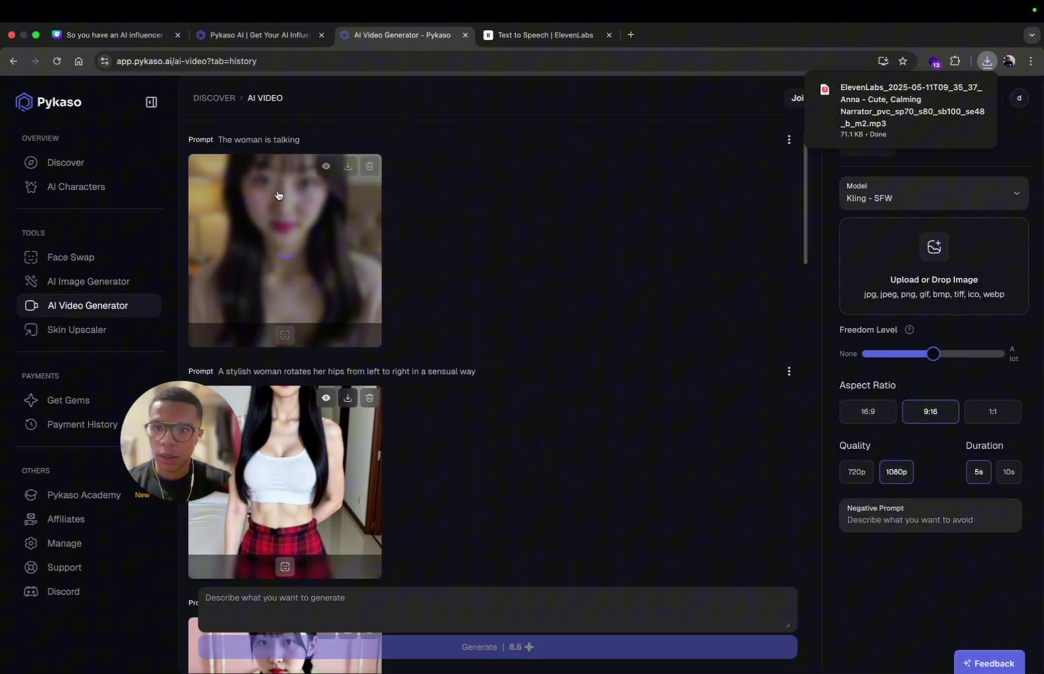
left_click(309, 213)
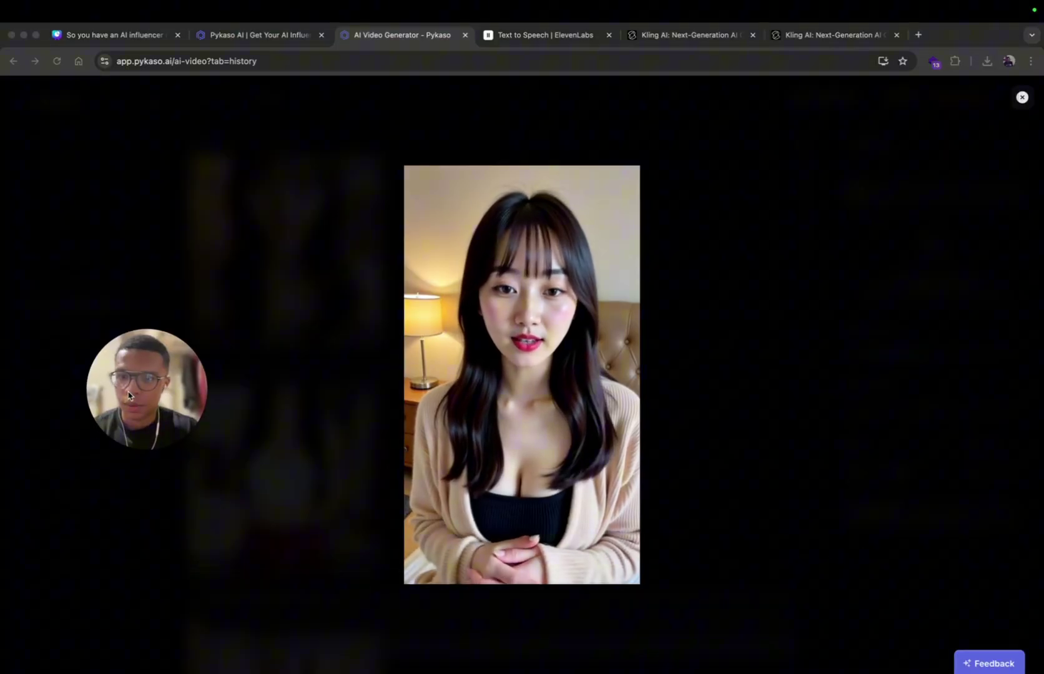
left_click(449, 471)
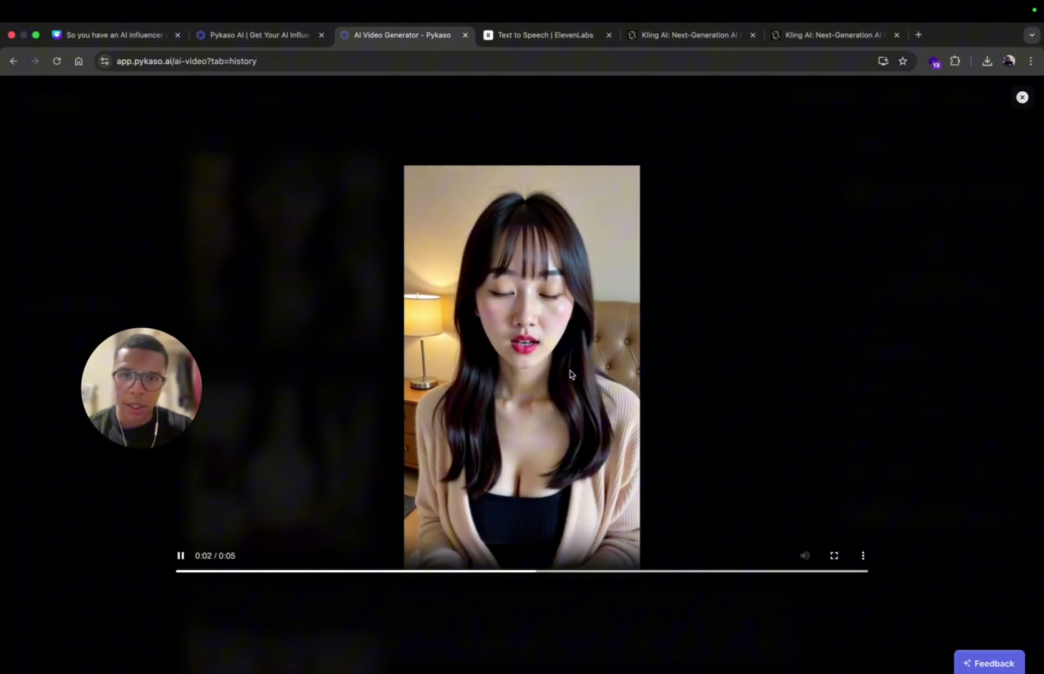
left_click(548, 33)
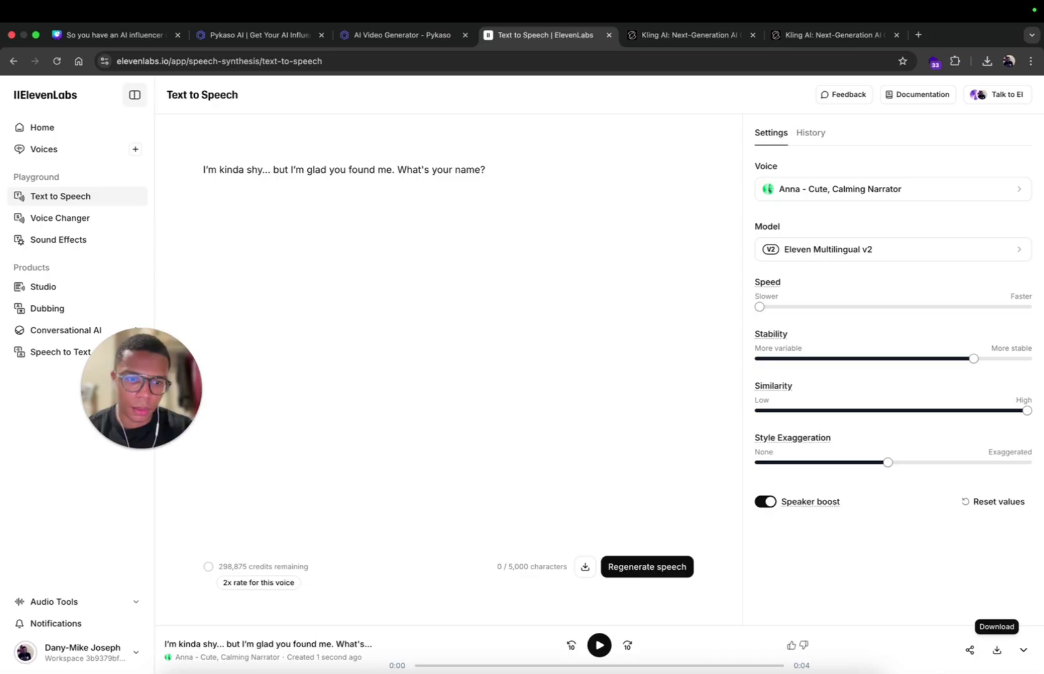
left_click(782, 33)
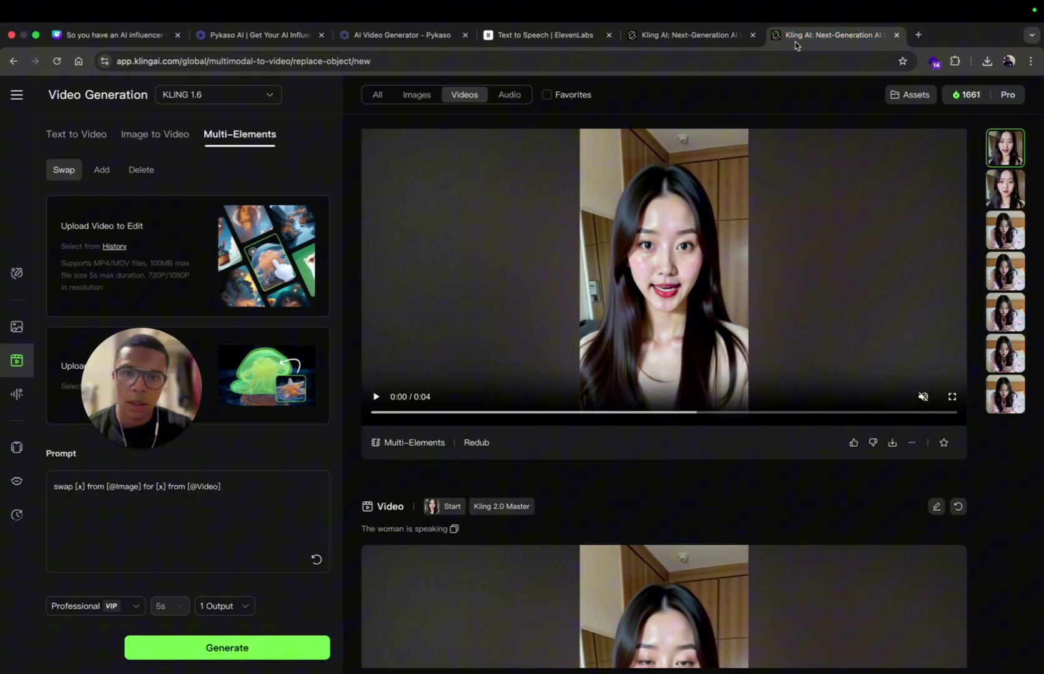
left_click(399, 35)
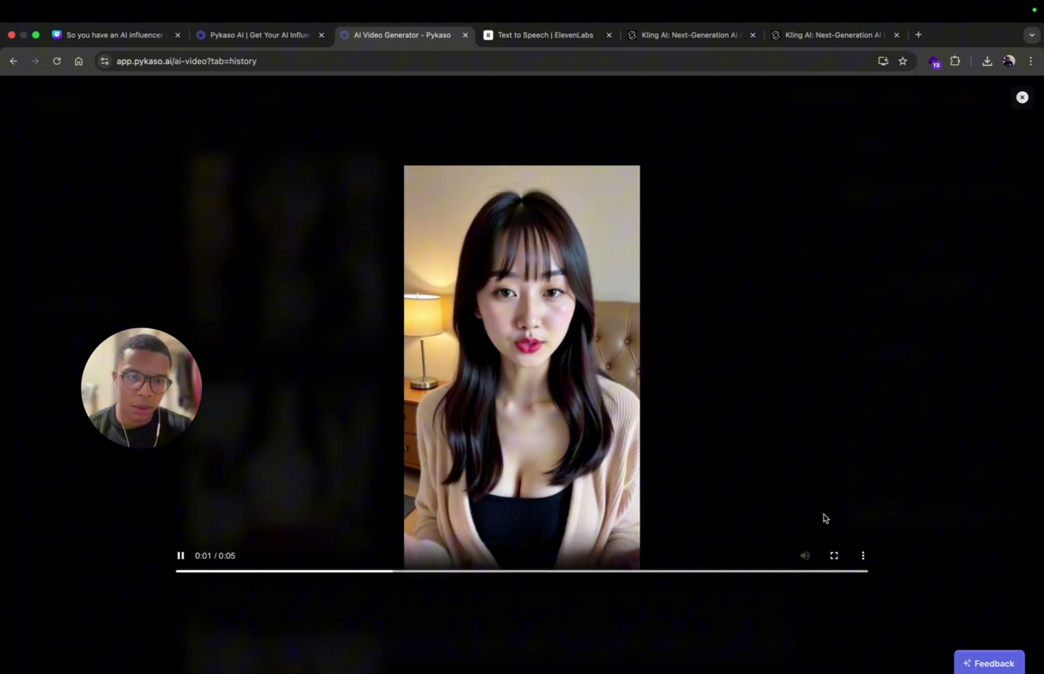
left_click(863, 555)
left_click(818, 478)
key("super+9")
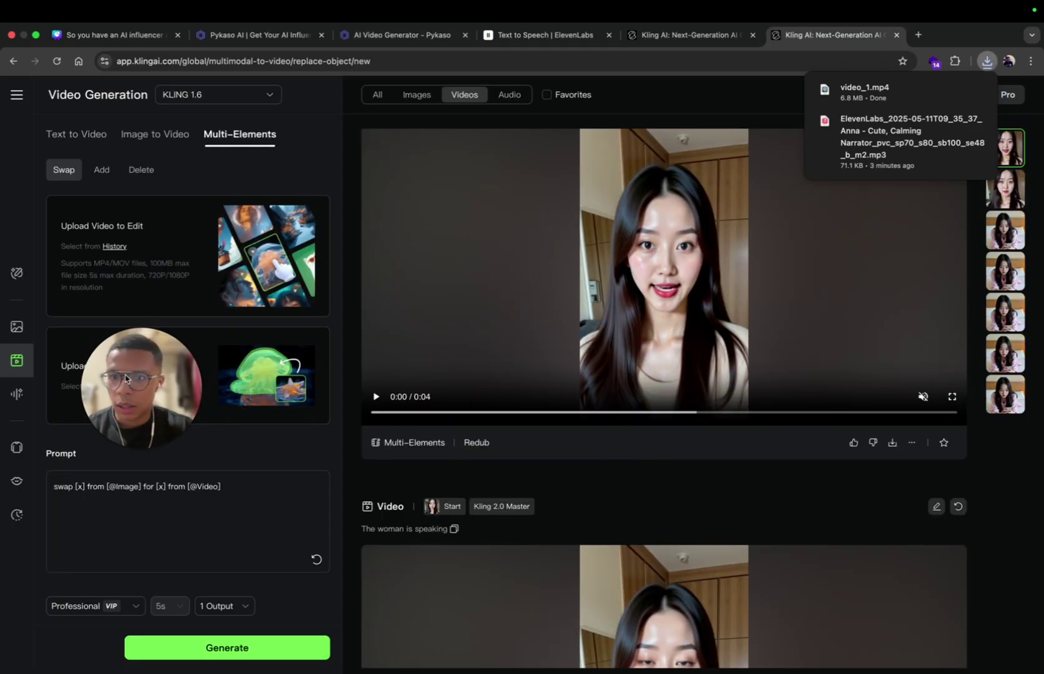
- Upload video_1.mp4 as the video to lip sync in Kling AI
left_click(150, 65)
left_click_drag(148, 65, 213, 65)
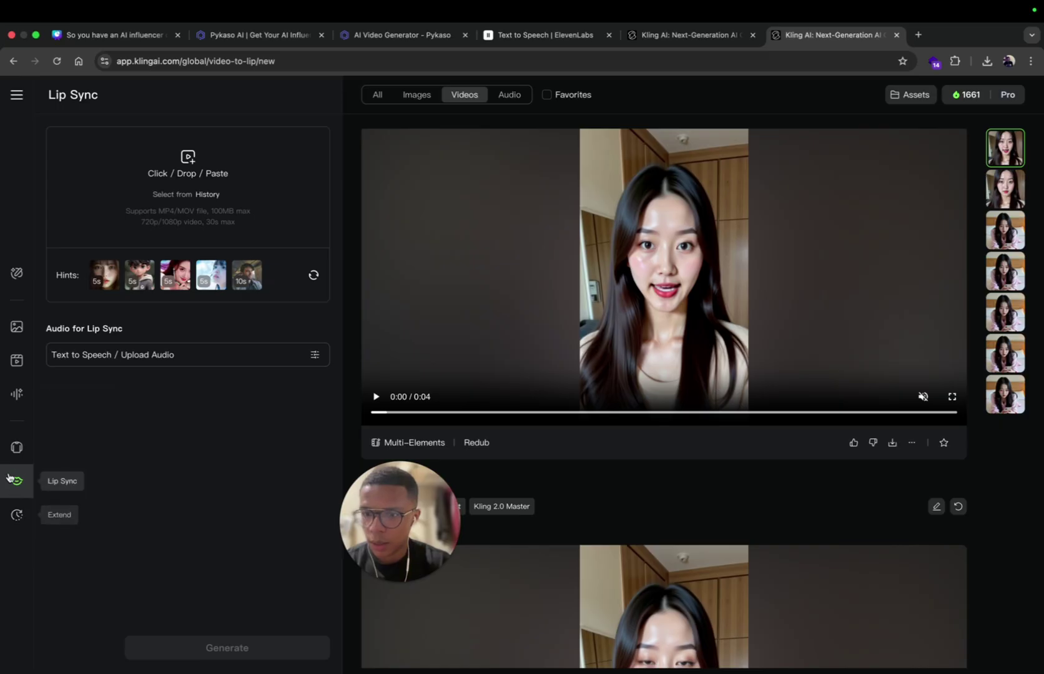
left_click(189, 159)
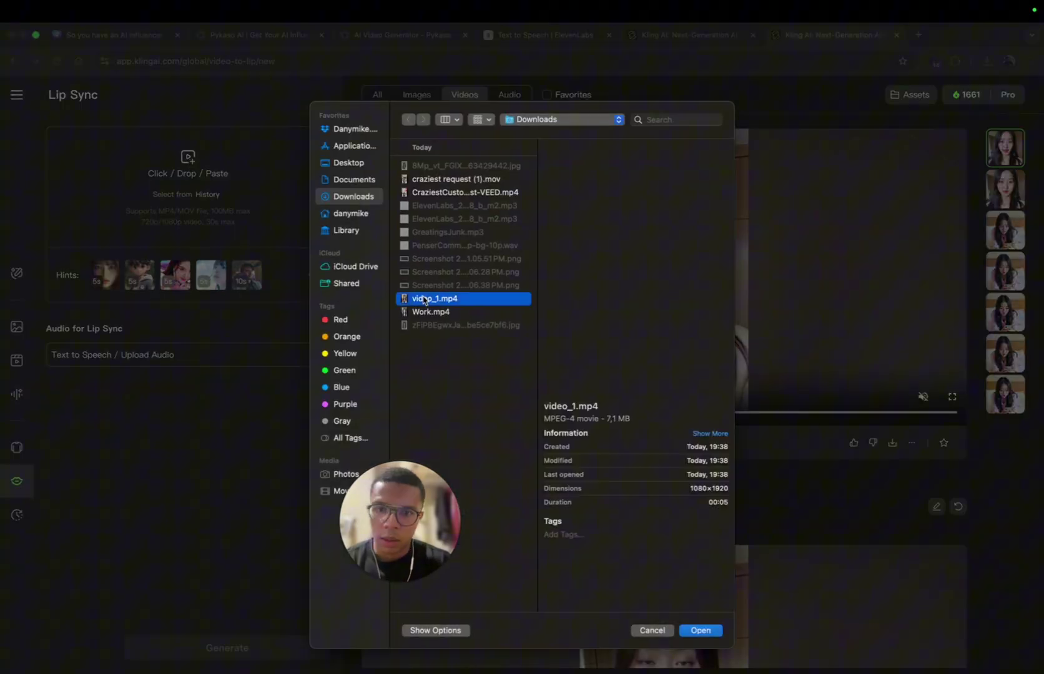
double_click(434, 299)
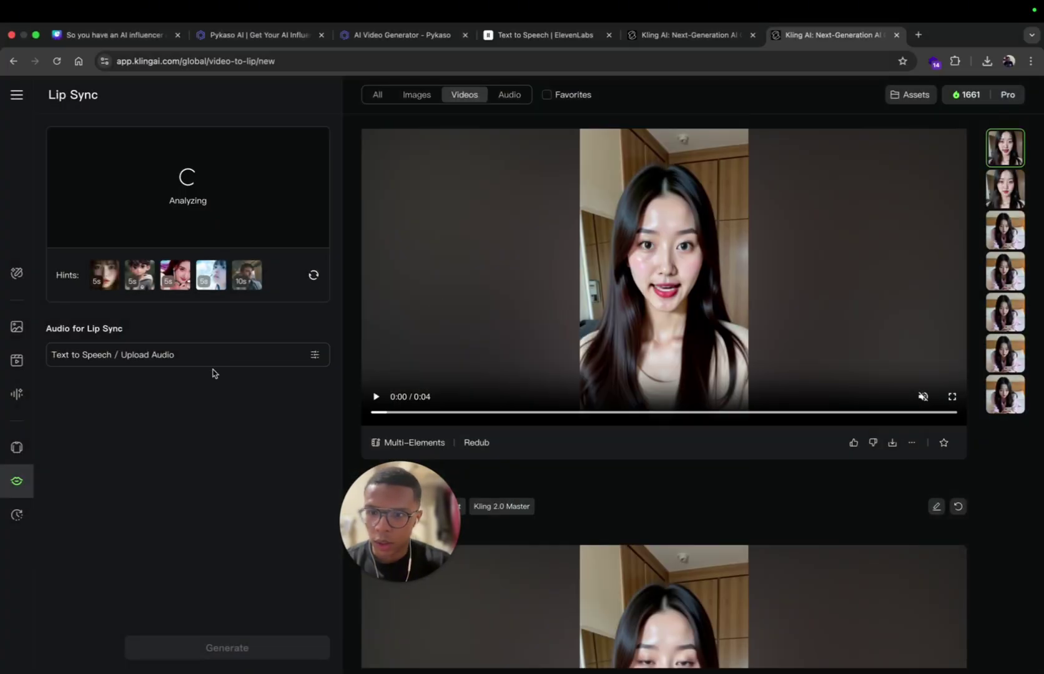
- Upload the ElevenLabs mp3 as local dubbing audio and generate the lip-synced video
left_click(279, 362)
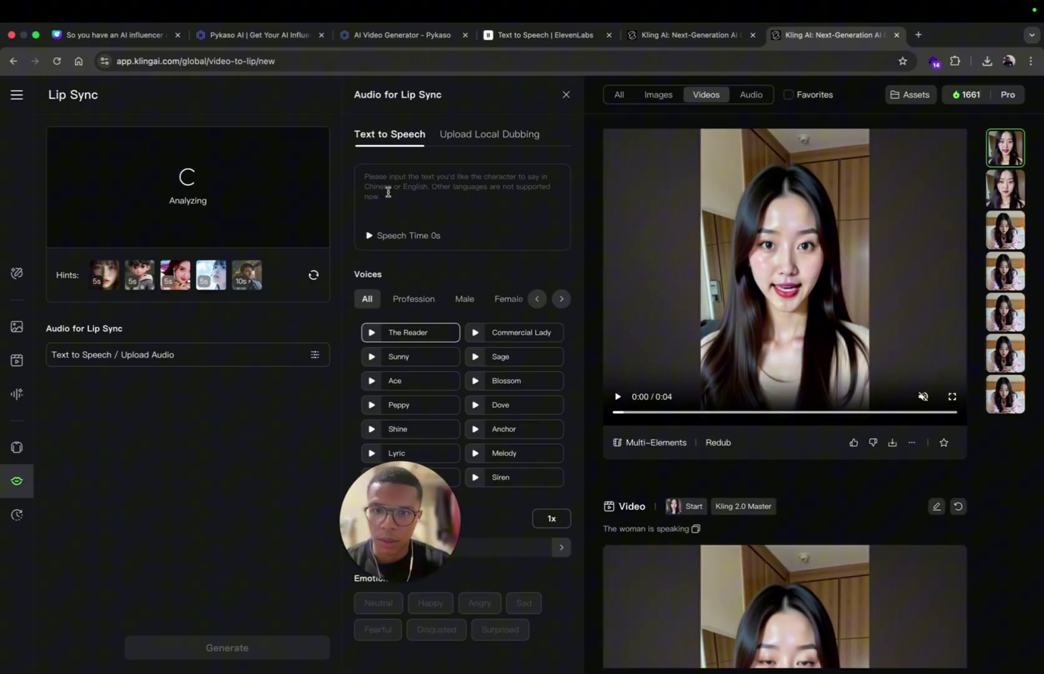
left_click(479, 137)
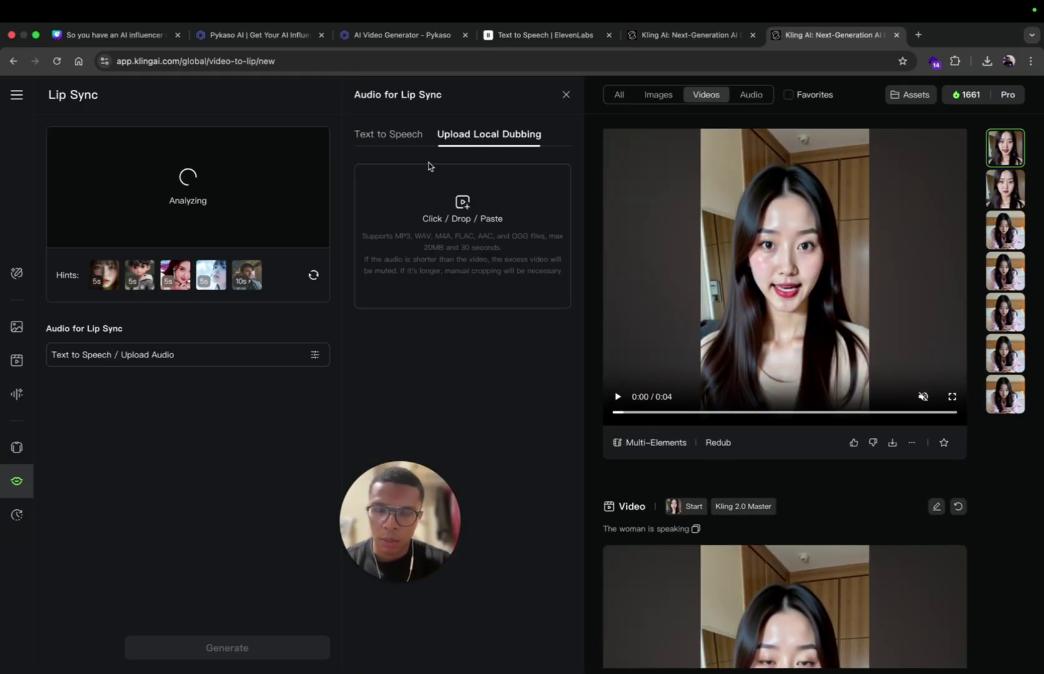
left_click(459, 219)
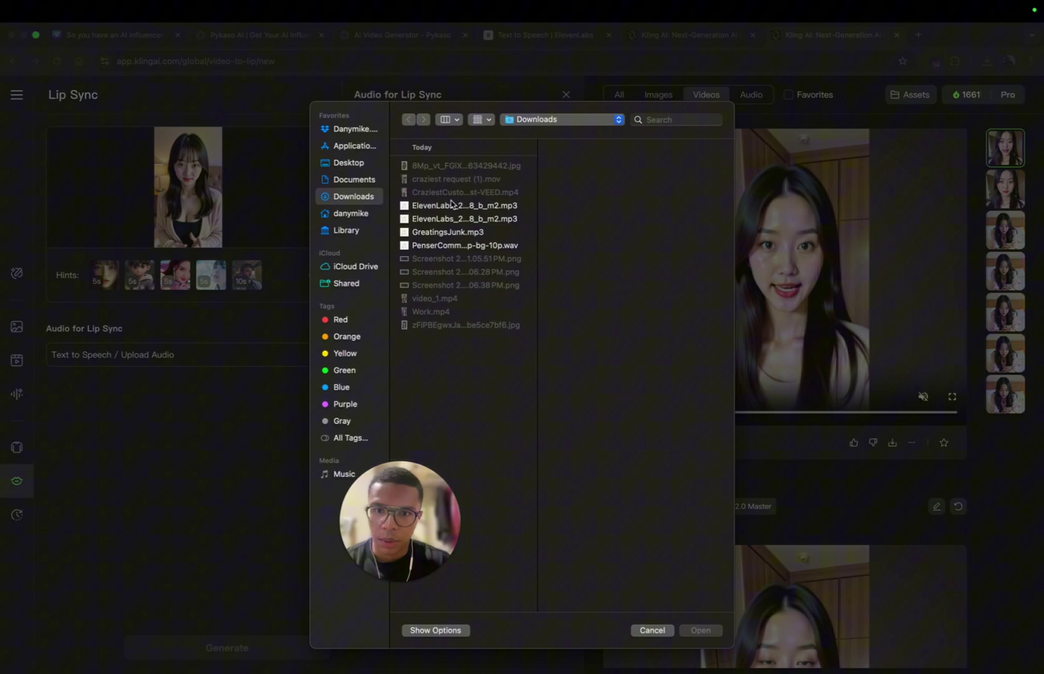
left_click(448, 205)
key("Down")
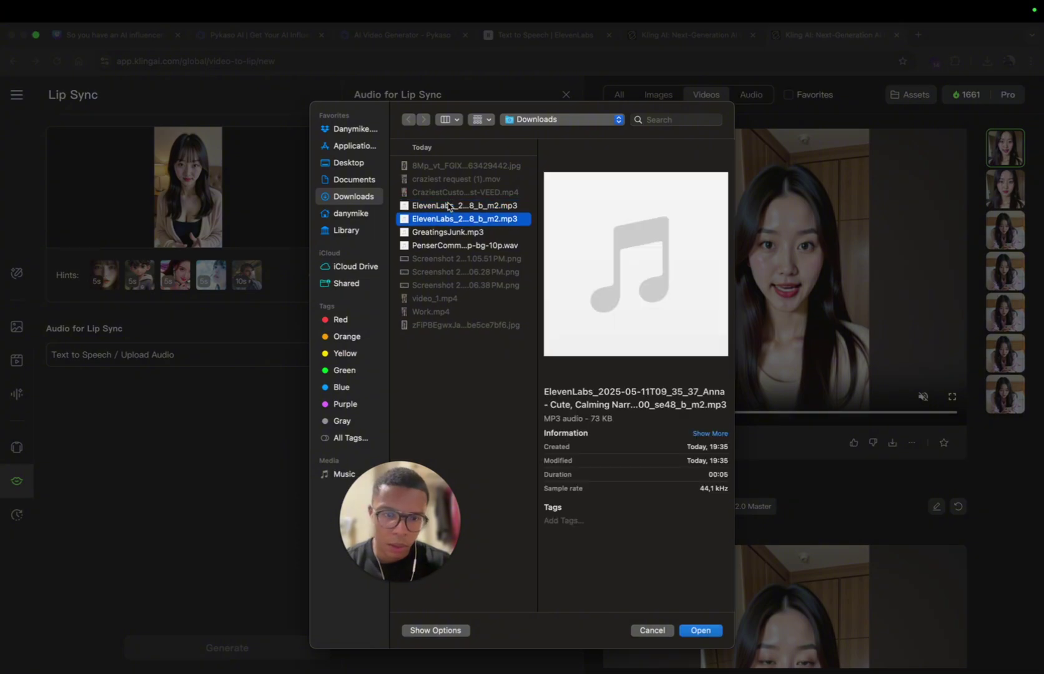
key("Down")
key("Up")
key("Return")
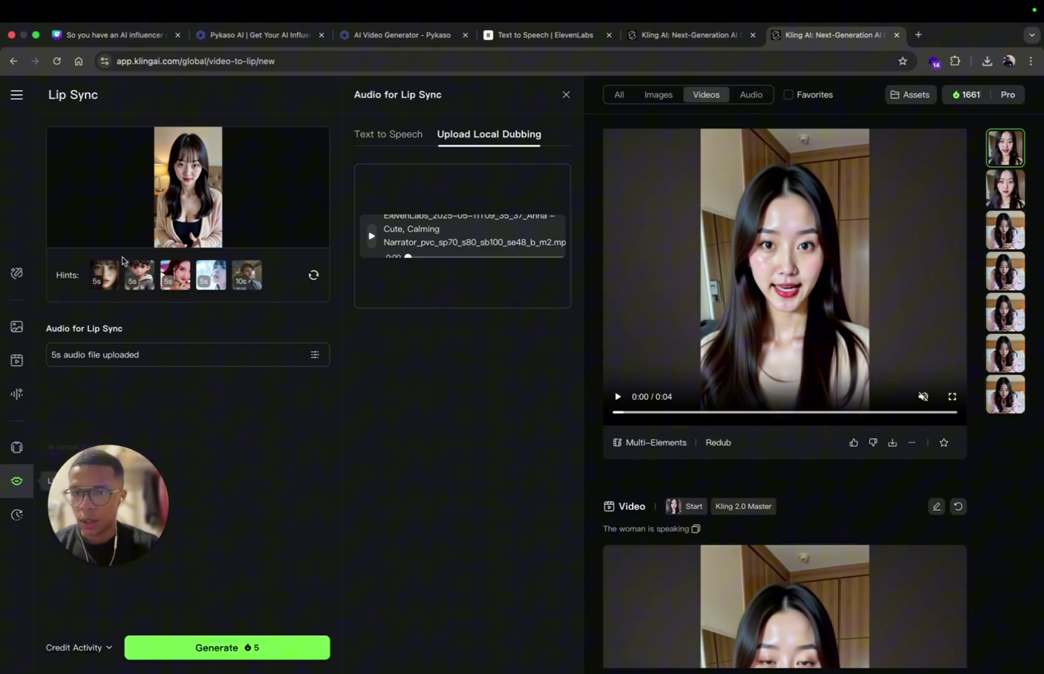
mouse_move(186, 188)
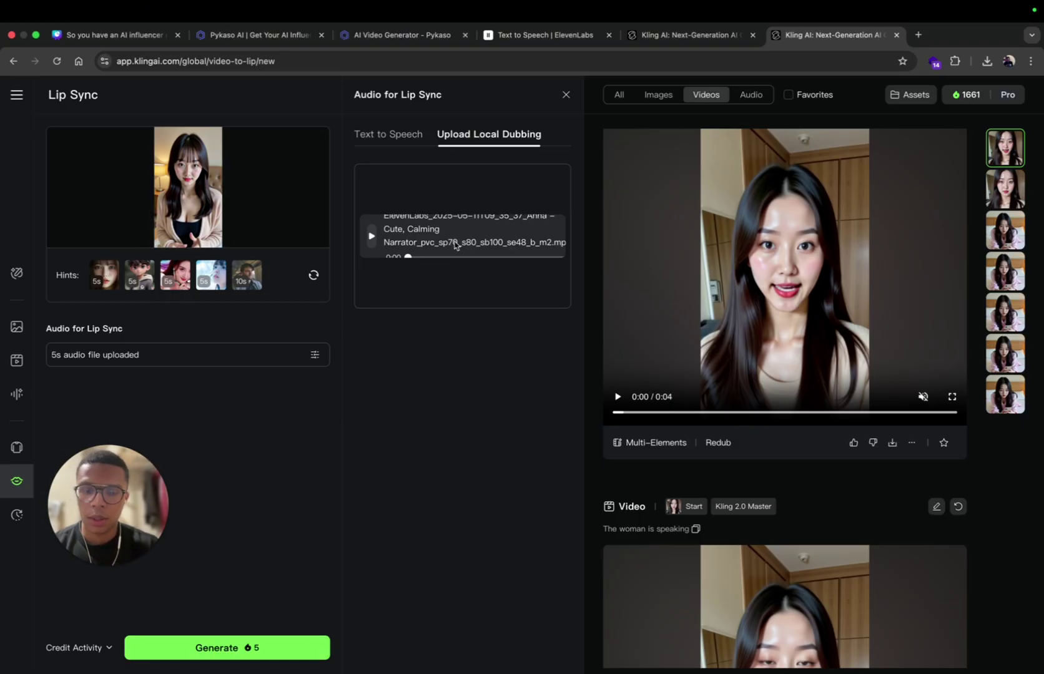
left_click(211, 650)
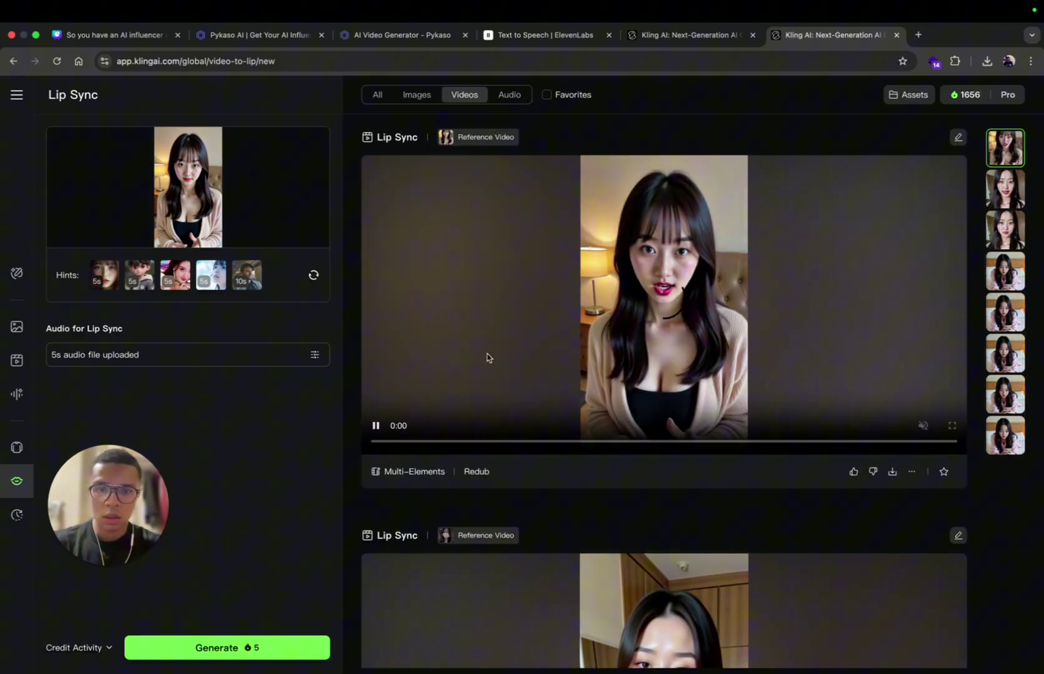
- Review the 5-second lip-sync result full screen, muted, pausing and resuming playback
key("XF86AudioRaiseVolume")
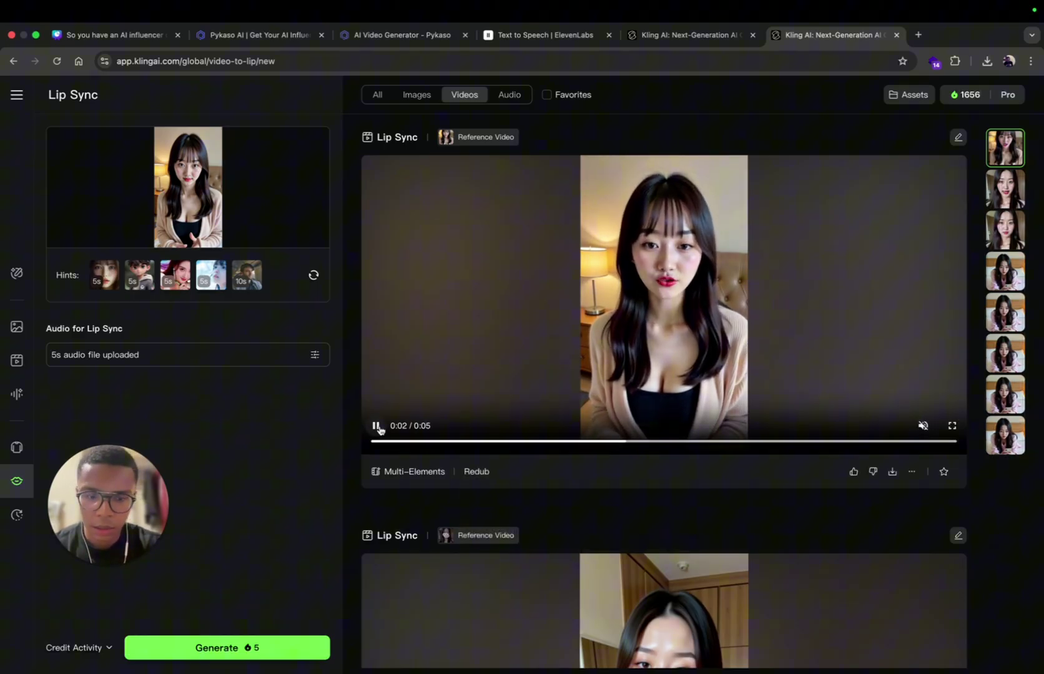
left_click(952, 426)
key("XF86AudioRaiseVolume")
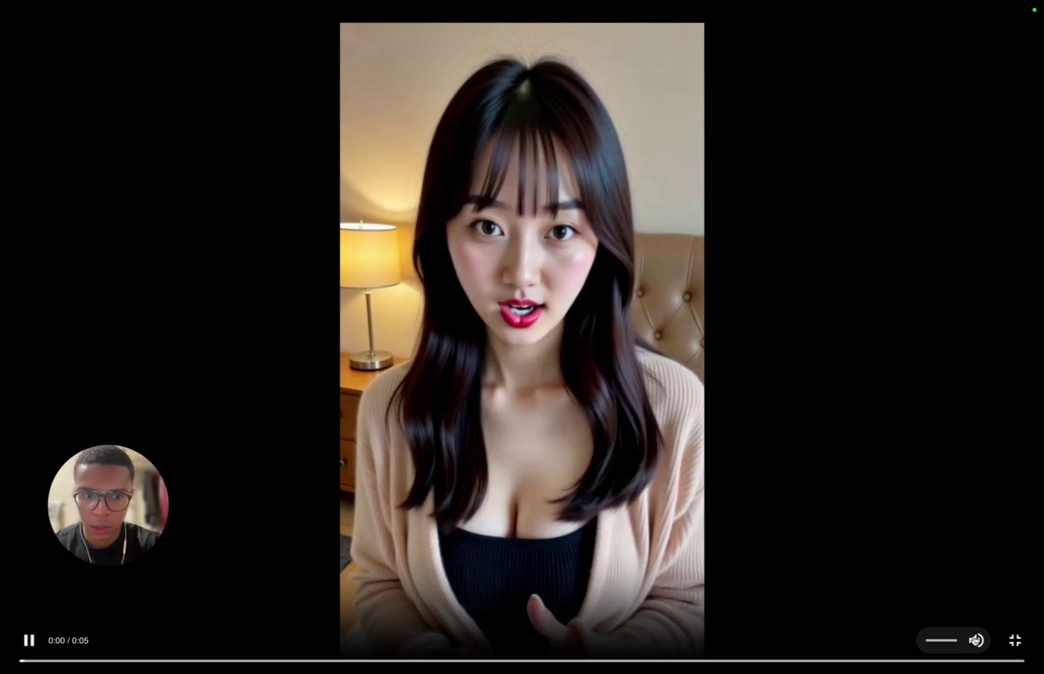
left_click(975, 640)
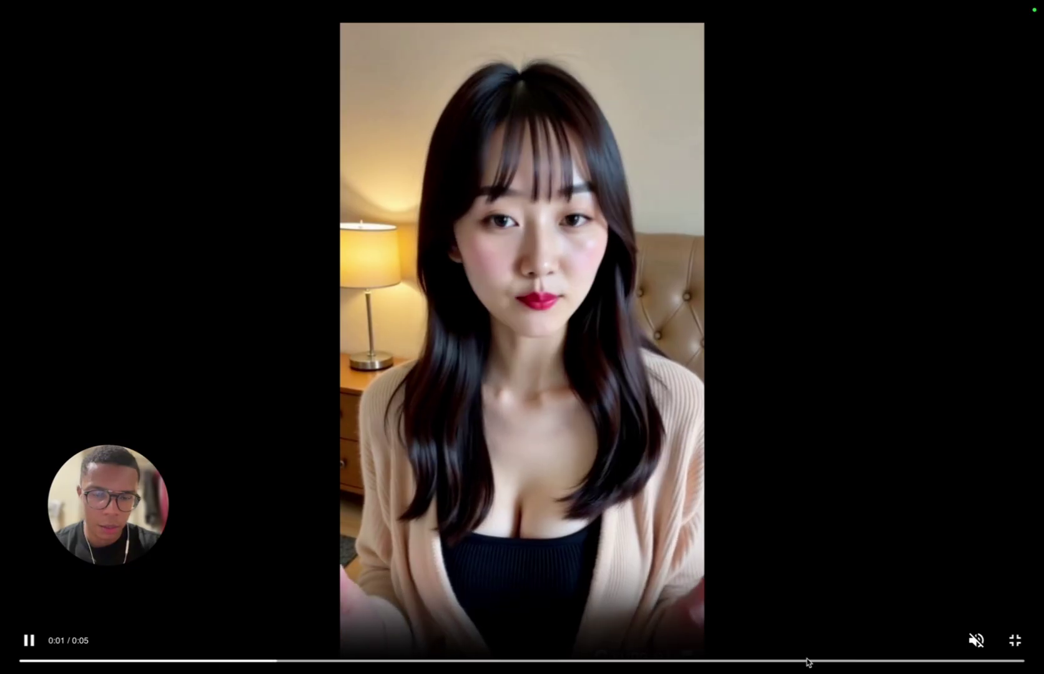
left_click(614, 484)
left_click(799, 577)
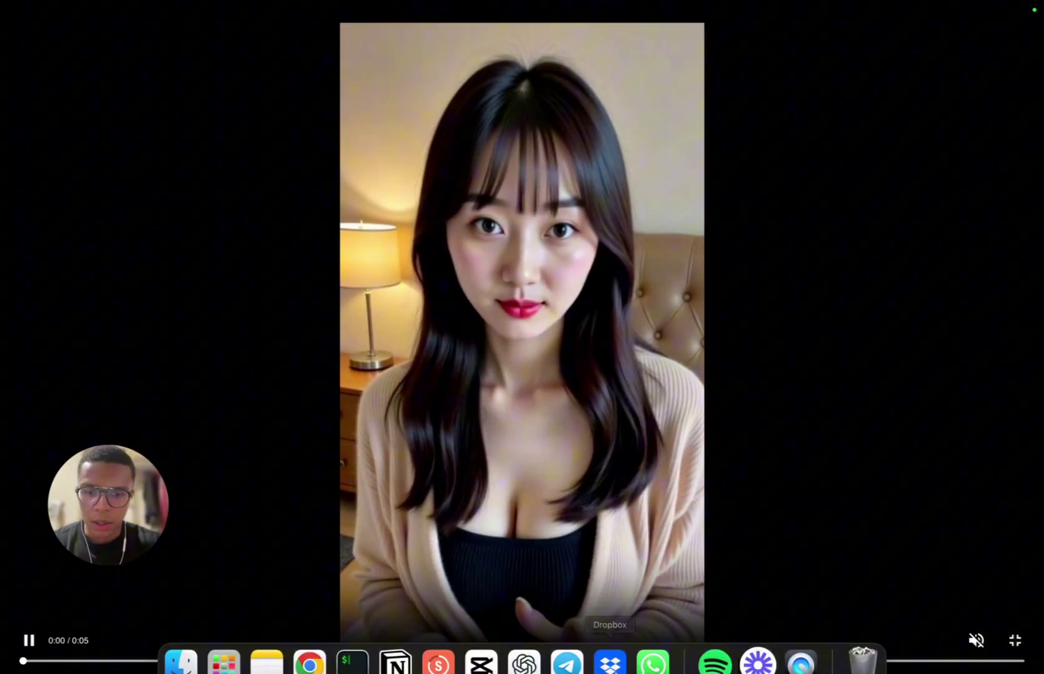
key("space")
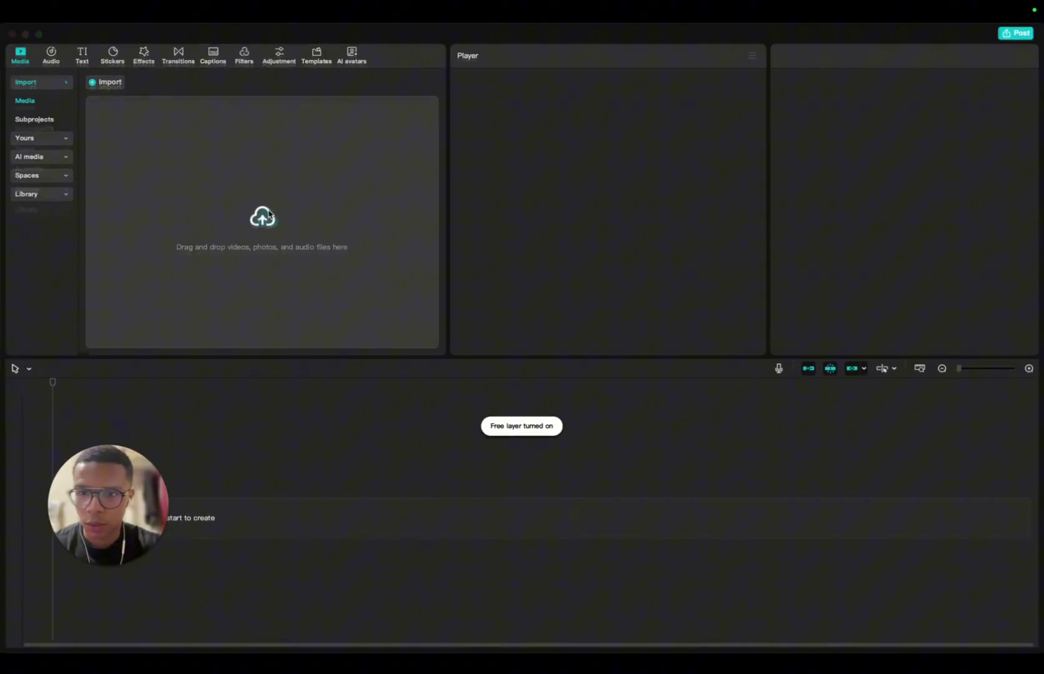
- Import Work (1).mp4 from Downloads onto the timeline and trim its end to 4:03
left_click(240, 233)
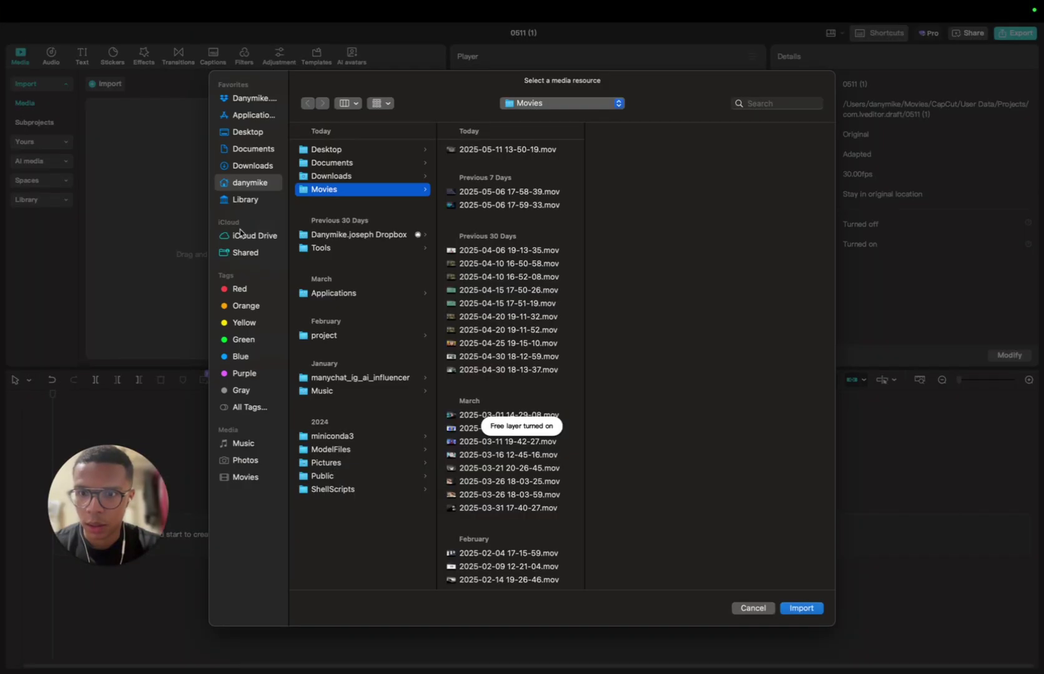
left_click(252, 165)
left_click(361, 161)
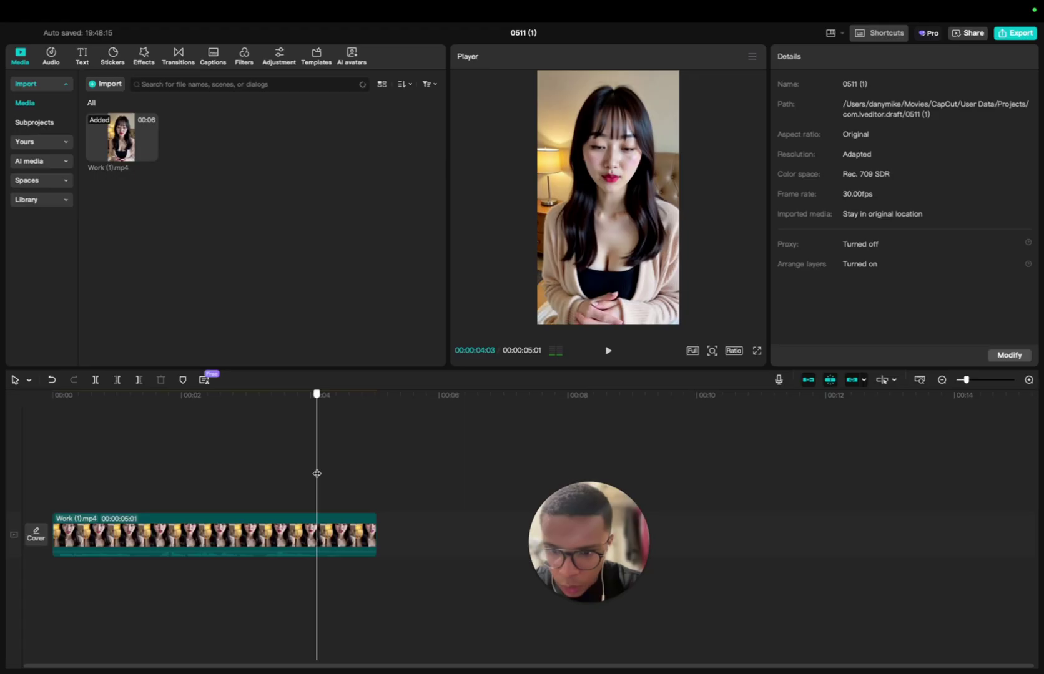
left_click(370, 525)
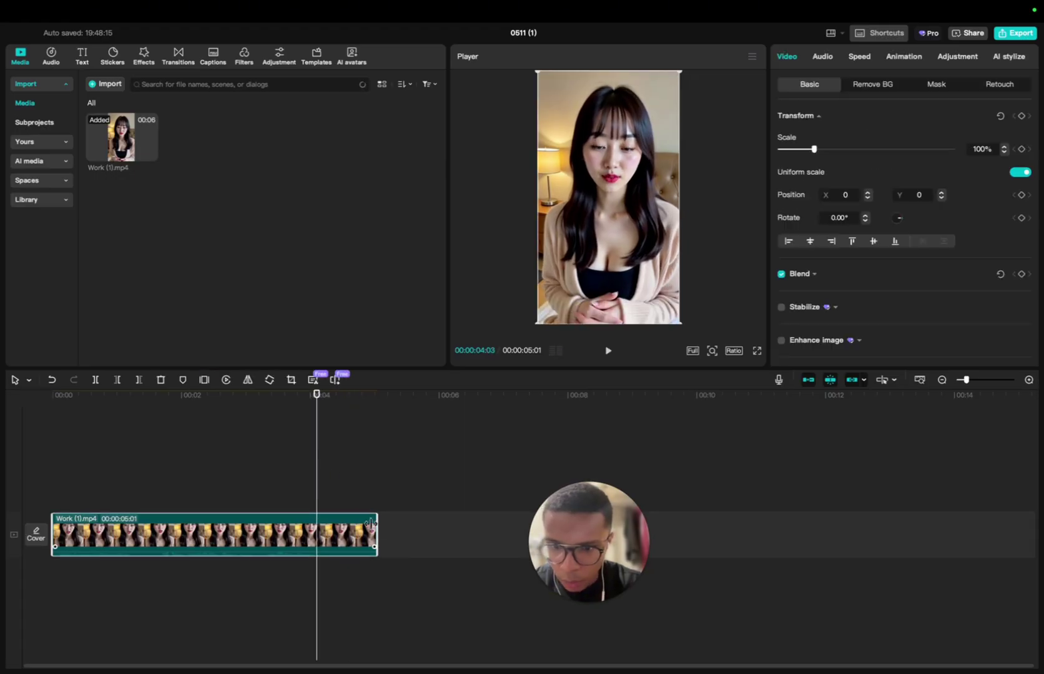
left_click_drag(373, 525, 317, 525)
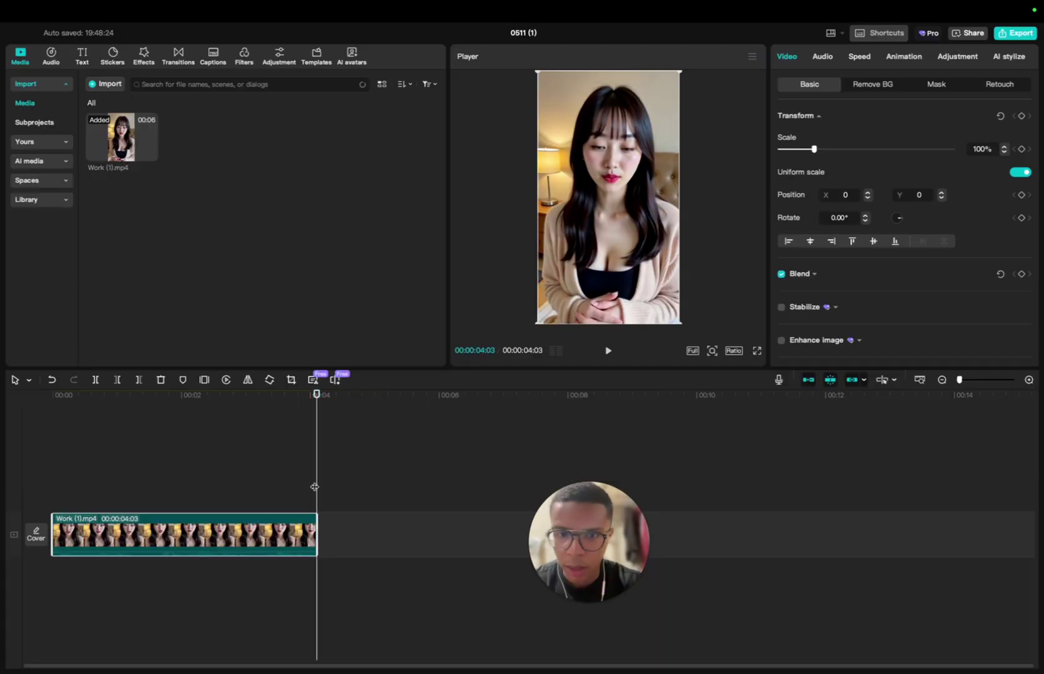
- Play back the trimmed clip from the start and from a later point
key("space")
key("XF86AudioRaiseVolume")
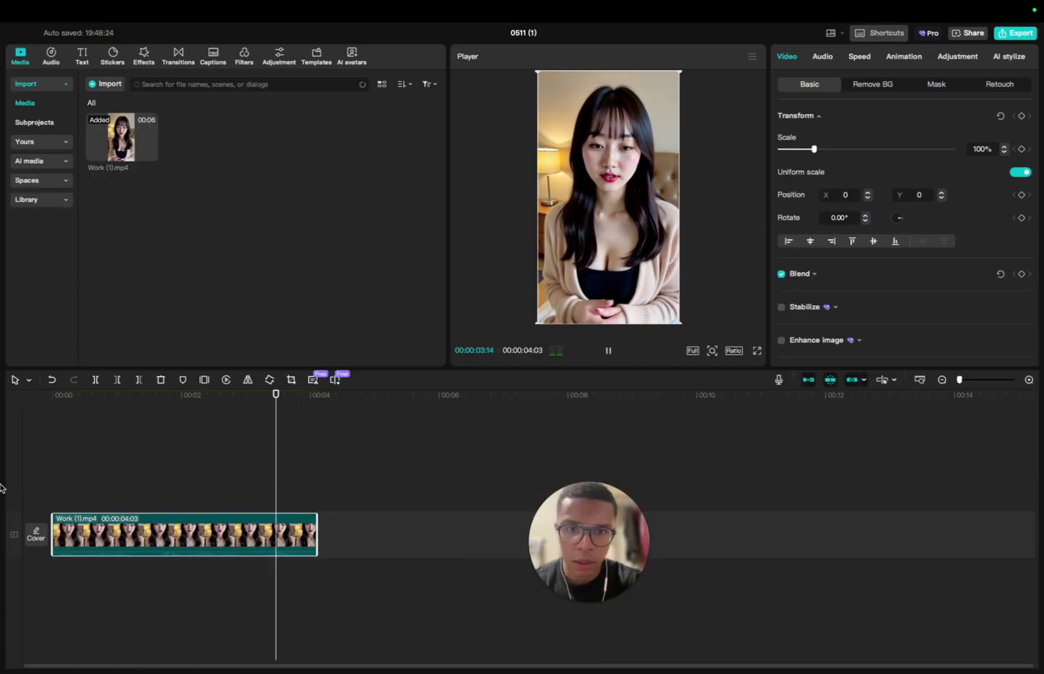
left_click(229, 427)
key("space")
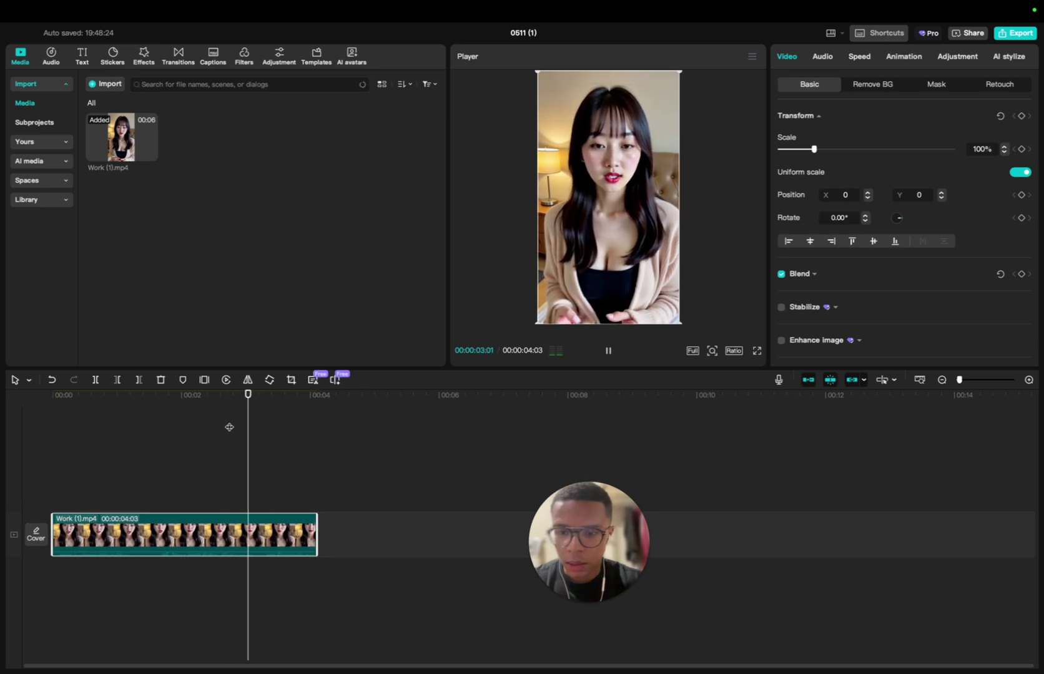
- Export the clip named 'ExportedVoice' as a 4K HEVC mp4 at 30fps
left_click(1012, 33)
triple_click(615, 185)
type("E")
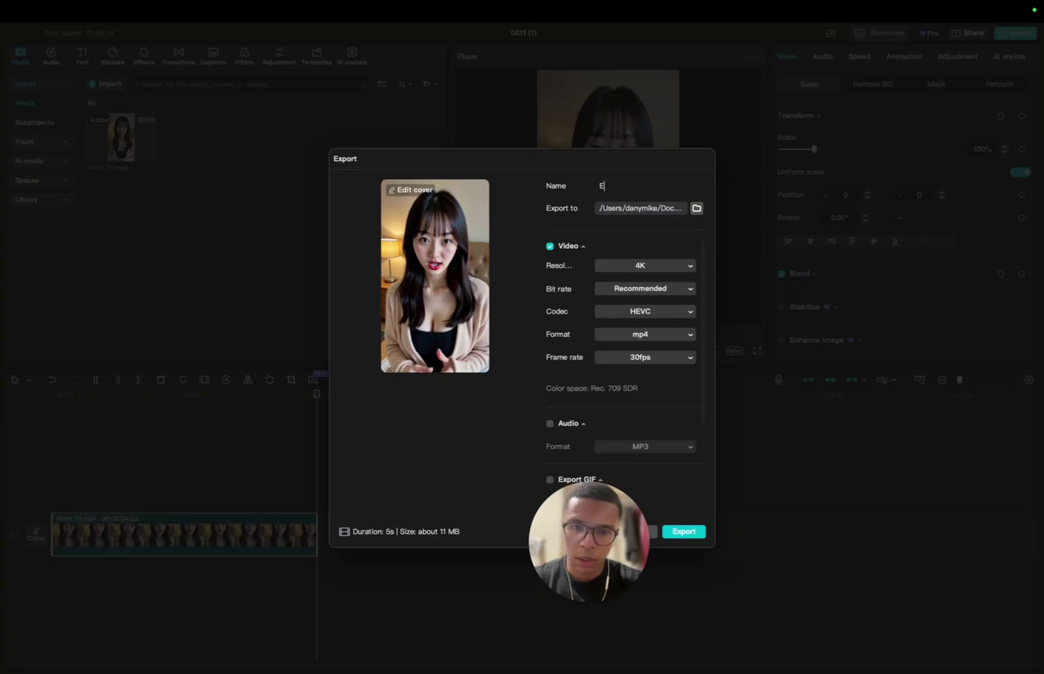
type("xportedVoice")
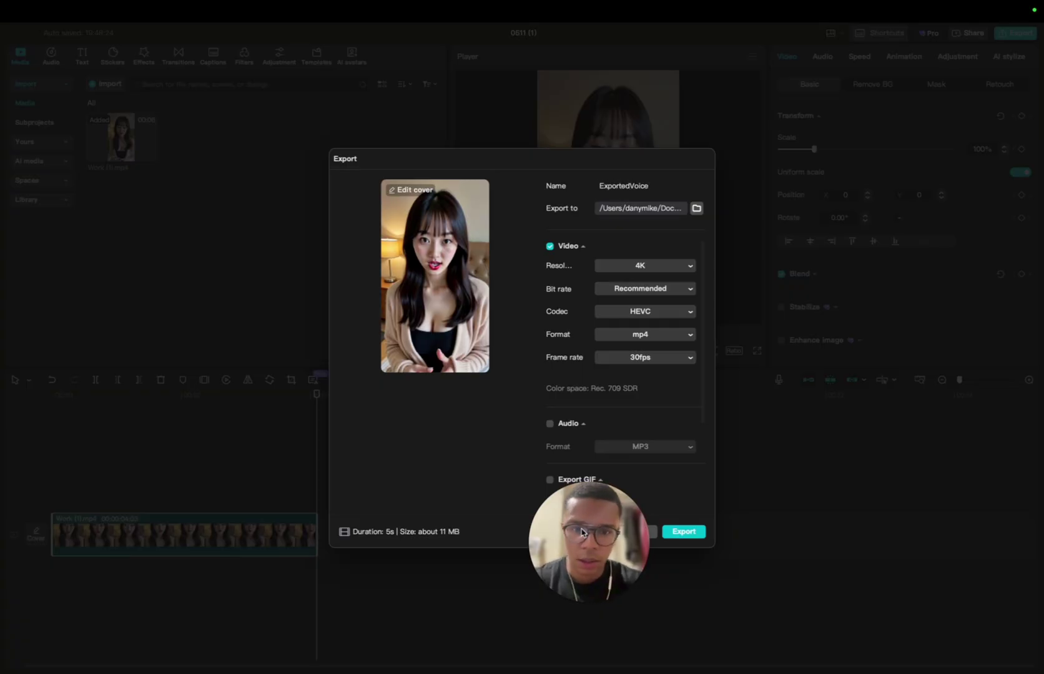
left_click_drag(582, 533, 367, 527)
left_click(680, 532)
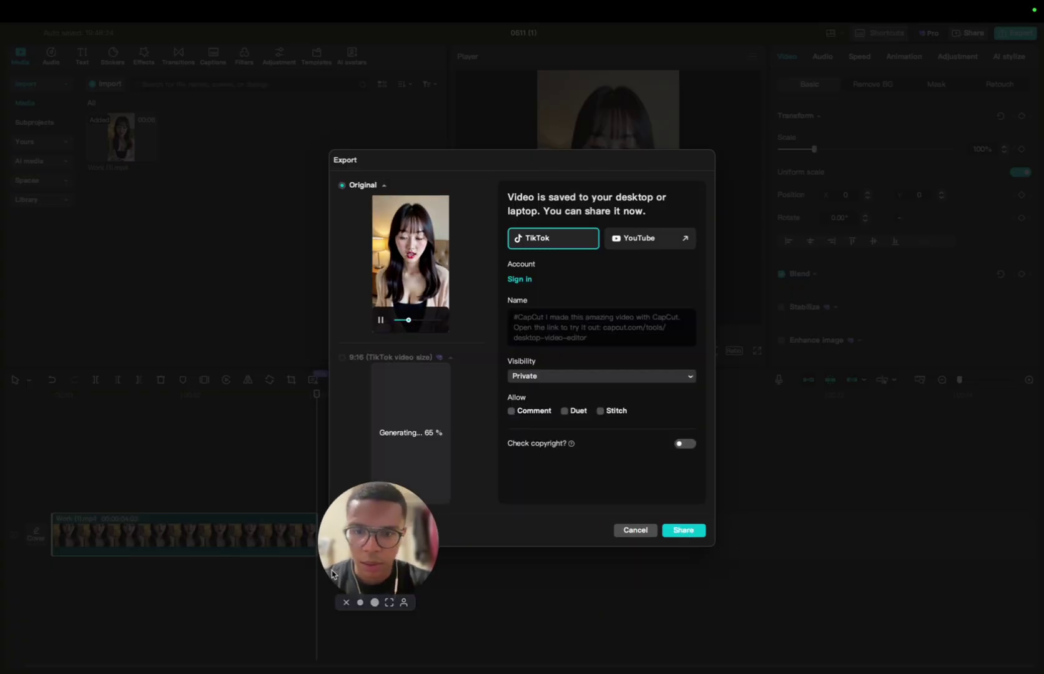
left_click_drag(331, 574, 159, 537)
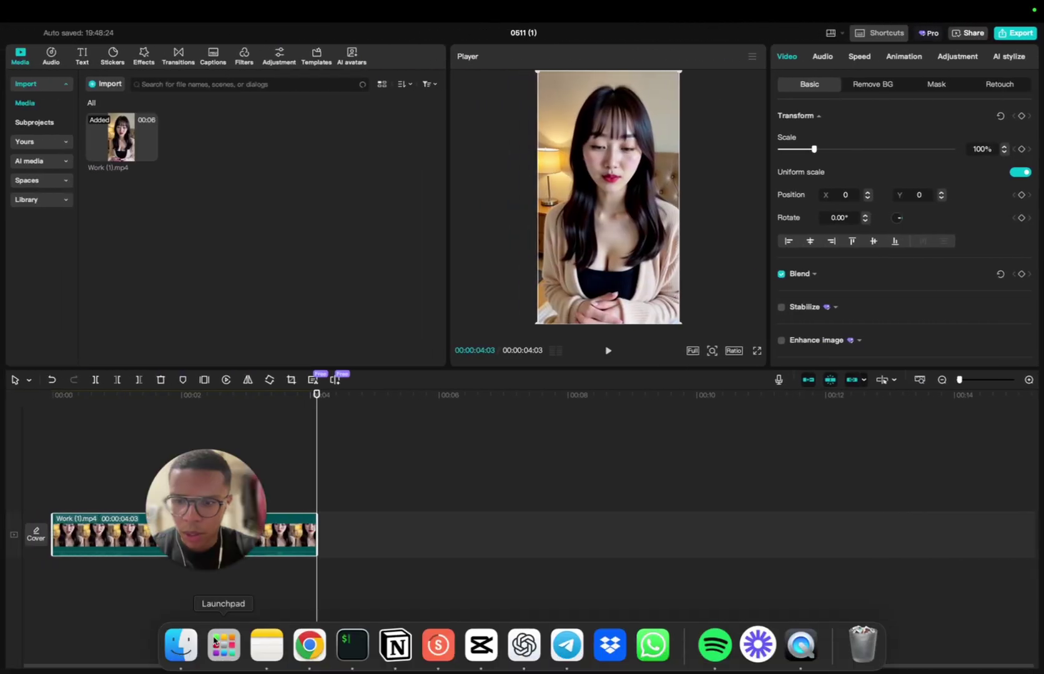
- Compare Work.mp4 and video_1.mp4 in QuickTime, then bring up Fanvue in Chrome
left_click(181, 644)
key("ctrl+Up")
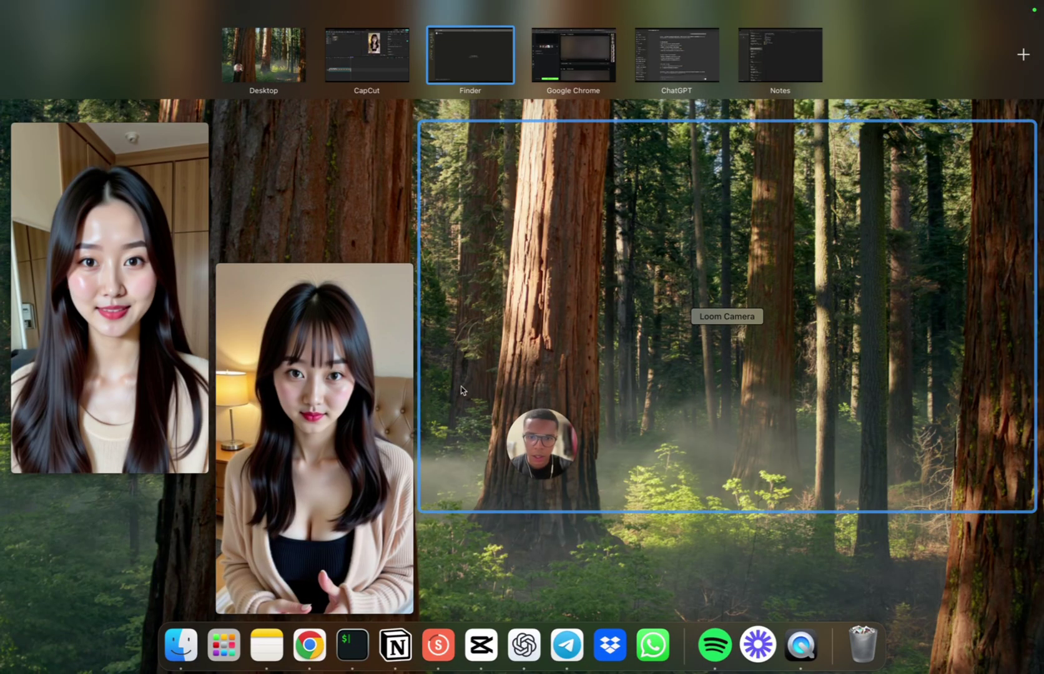
left_click(106, 350)
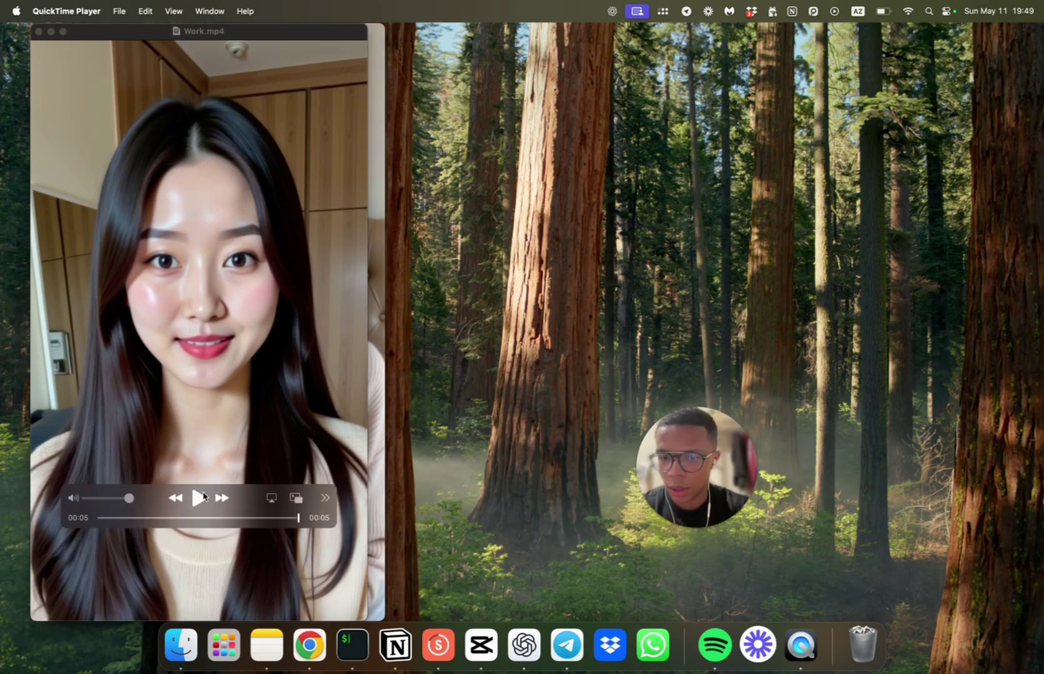
left_click(199, 497)
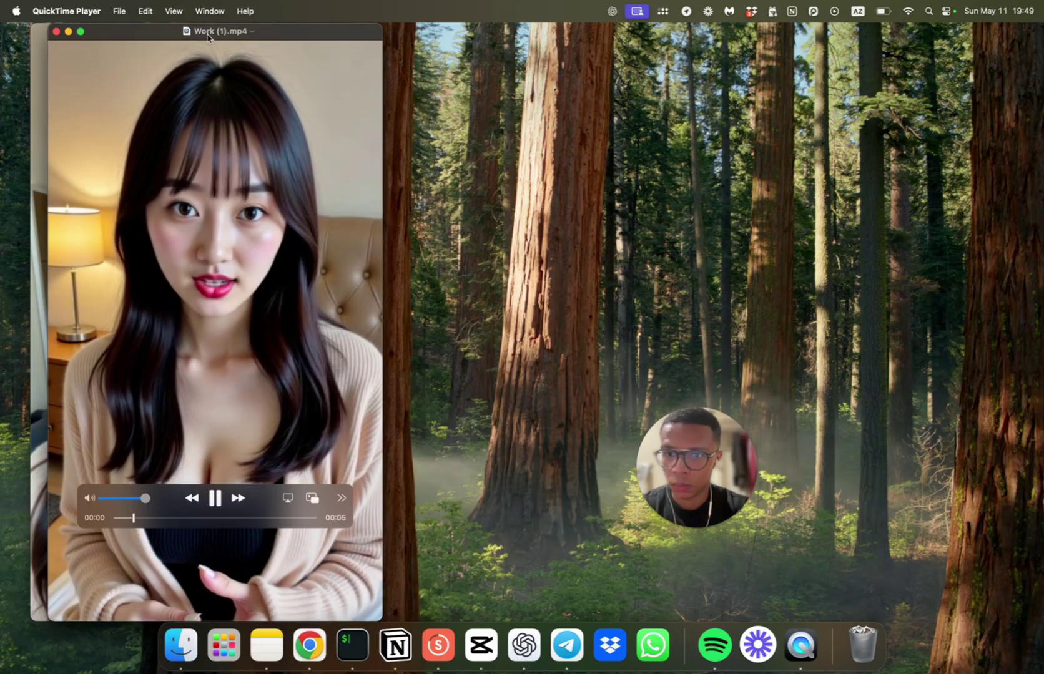
key("XF86AudioRaiseVolume")
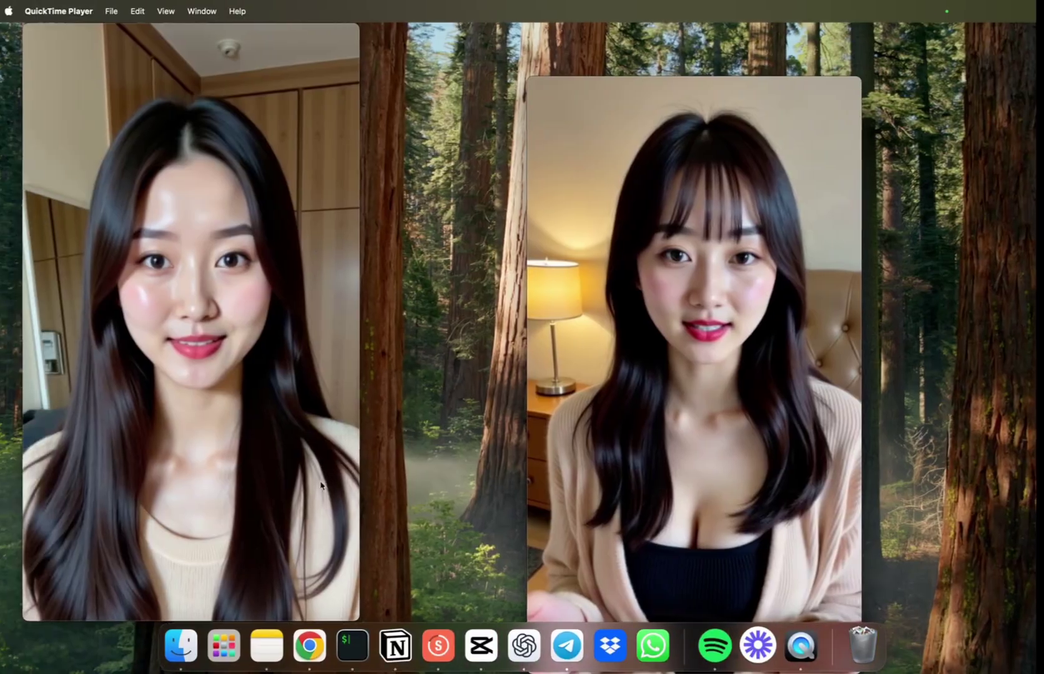
left_click(310, 645)
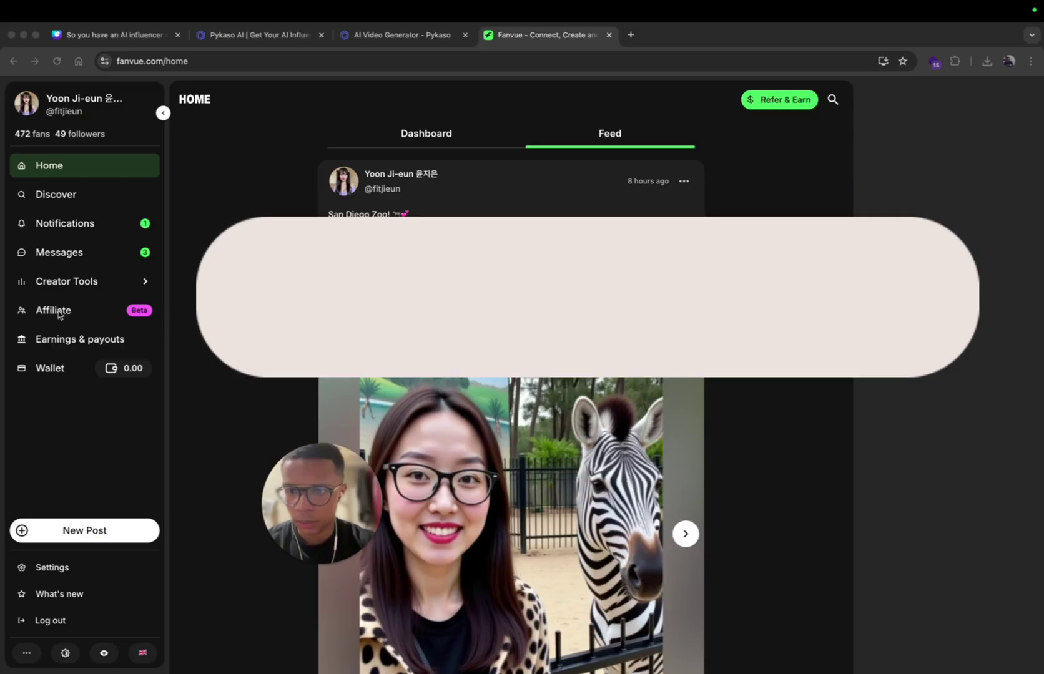
- Open the New subscriber automated welcome message and play its current video
left_click(79, 279)
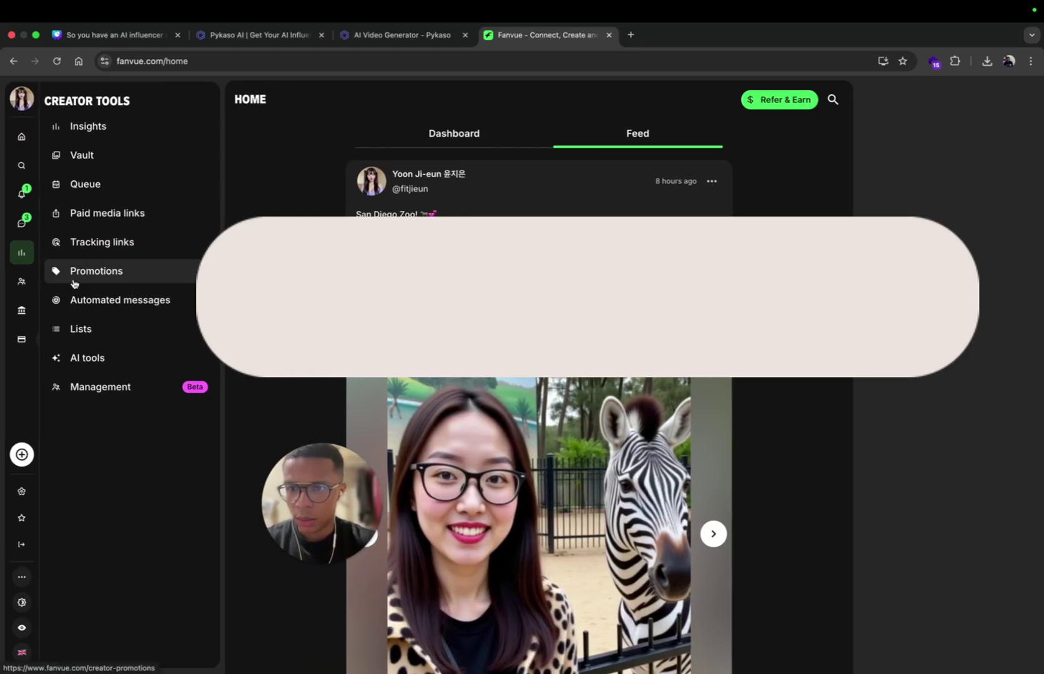
left_click(110, 303)
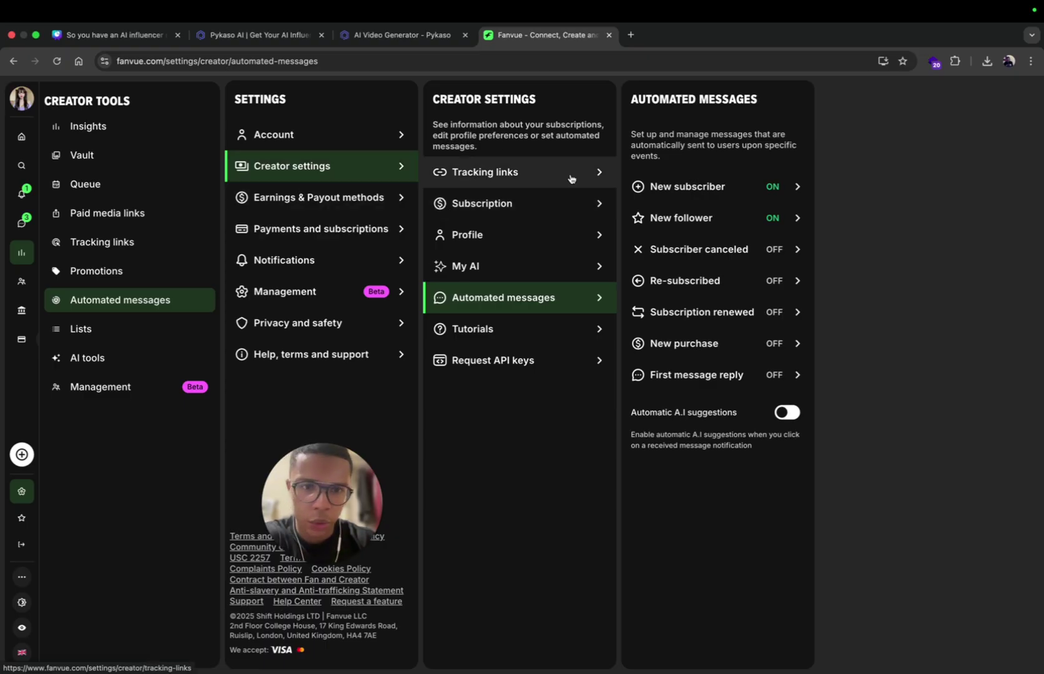
left_click(717, 189)
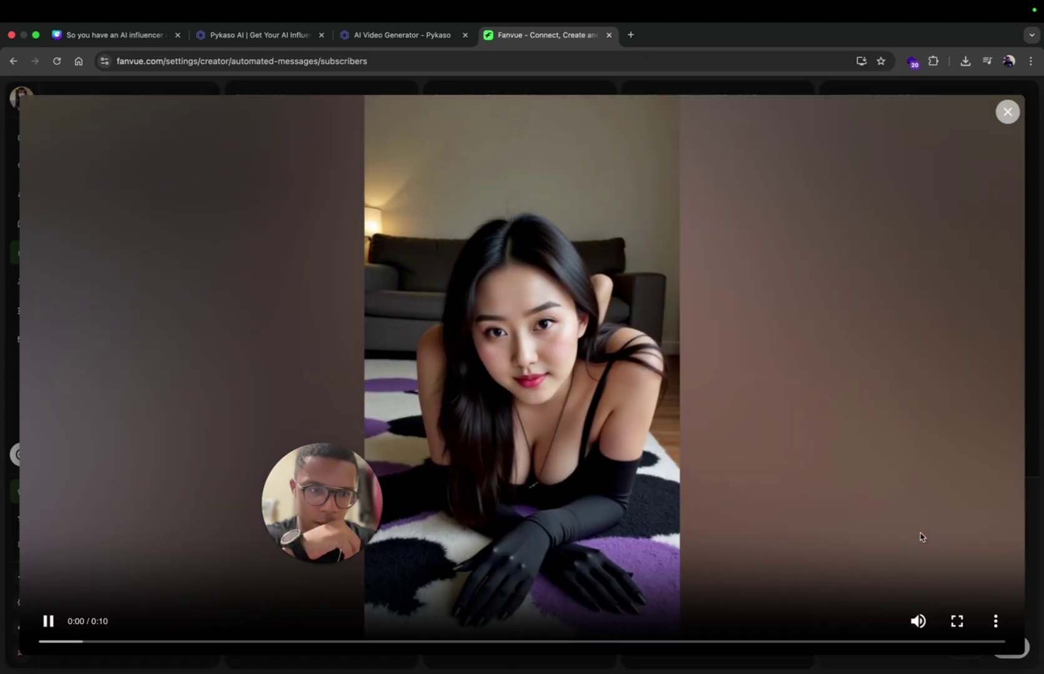
left_click(930, 537)
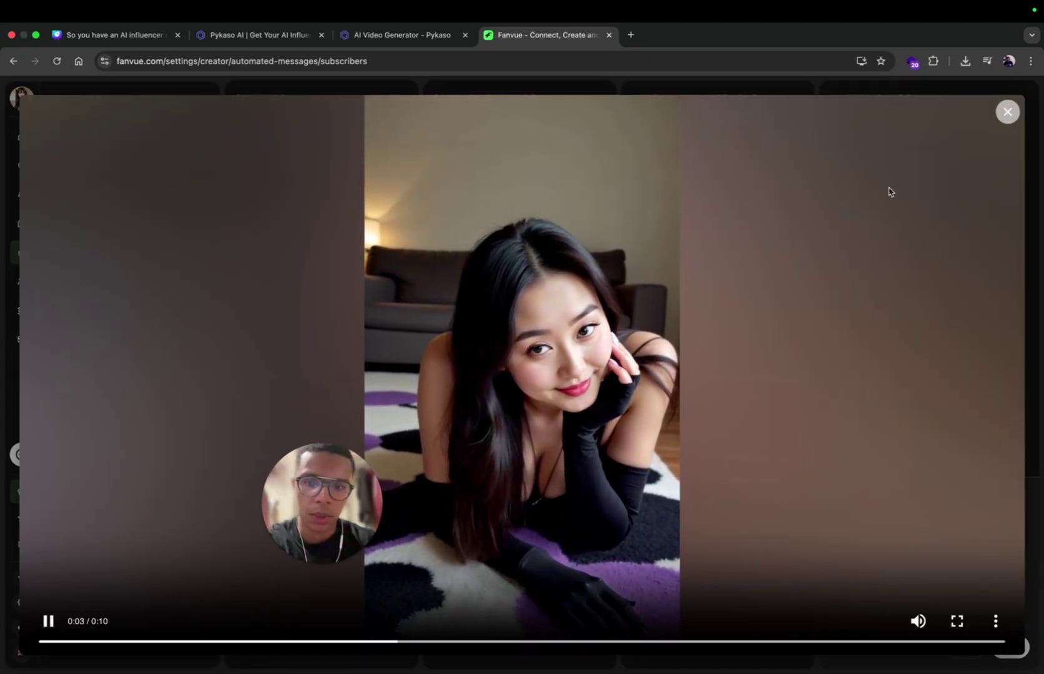
left_click(1013, 116)
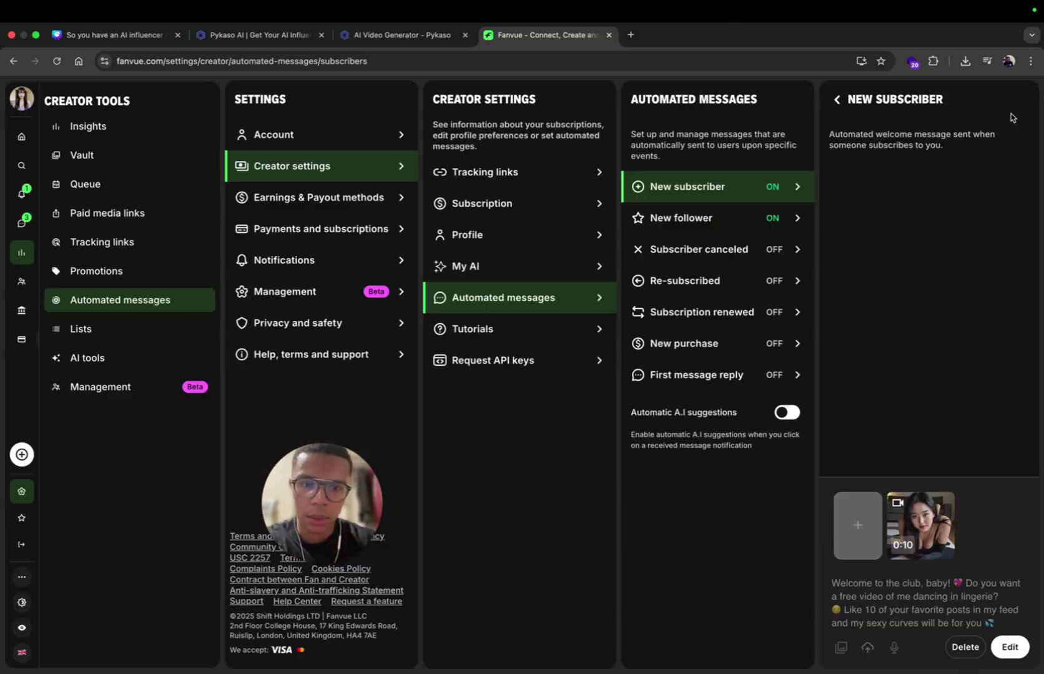
- Edit the welcome message and remove its old 0:10 video attachment
left_click(912, 515)
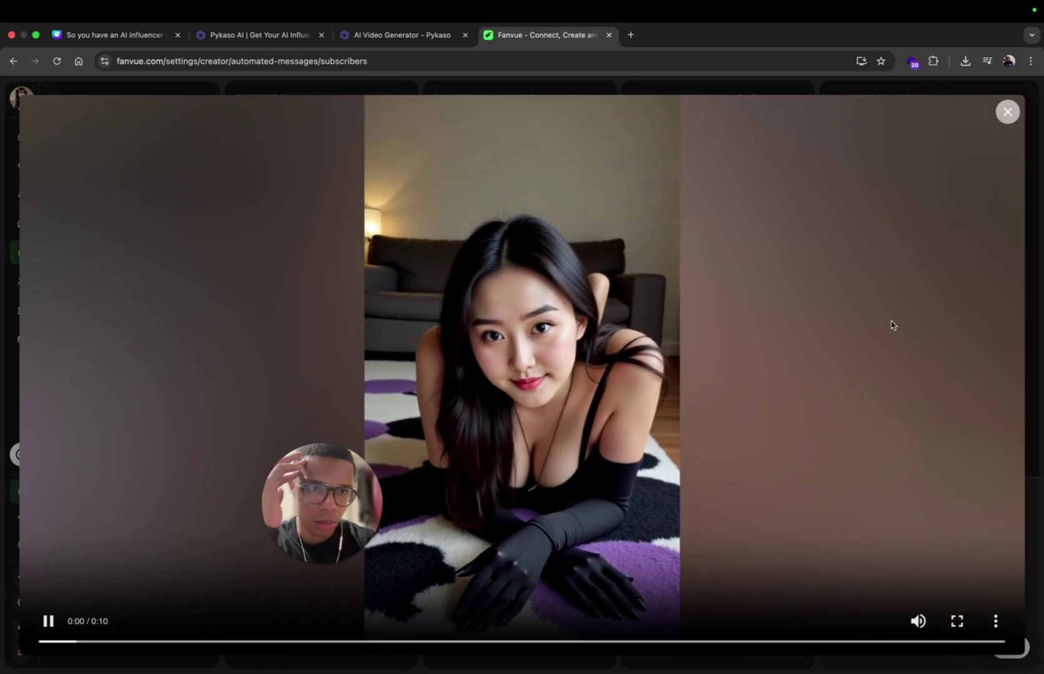
left_click(1007, 110)
left_click(1010, 647)
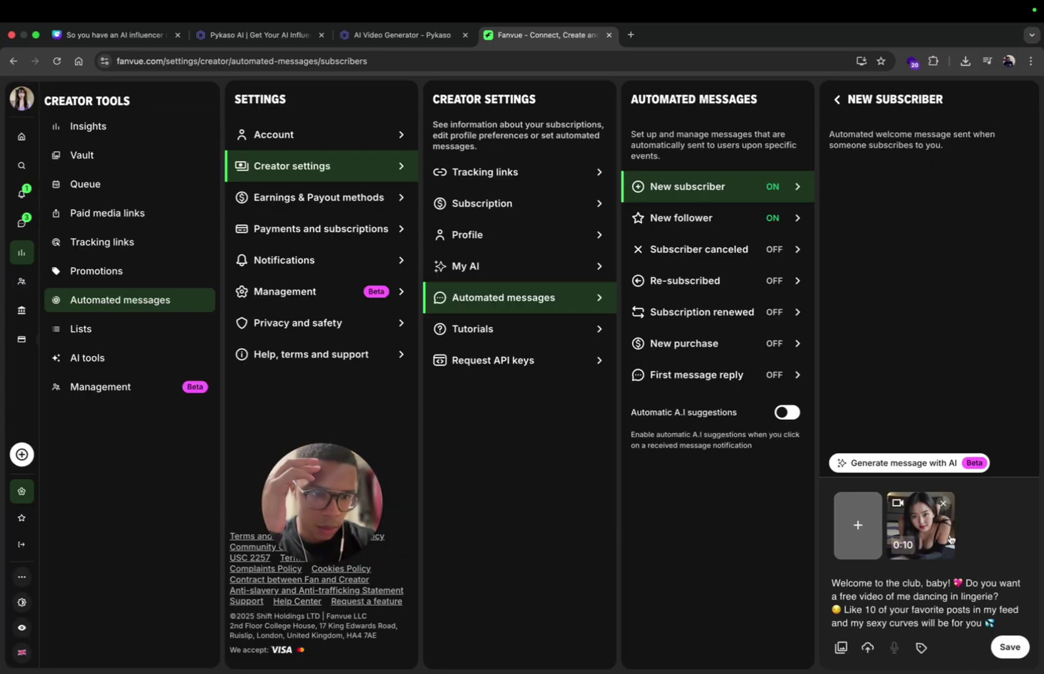
left_click(943, 502)
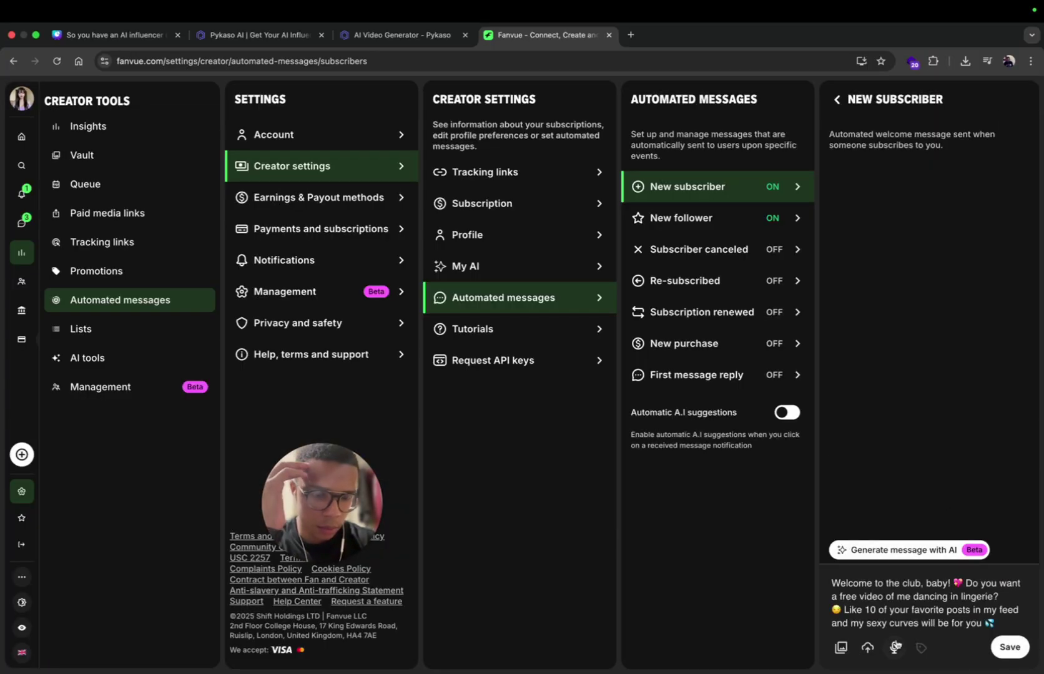
- Upload the 5-second Work.mp4 from Downloads, choosing it over Work (1).mp4
left_click(842, 648)
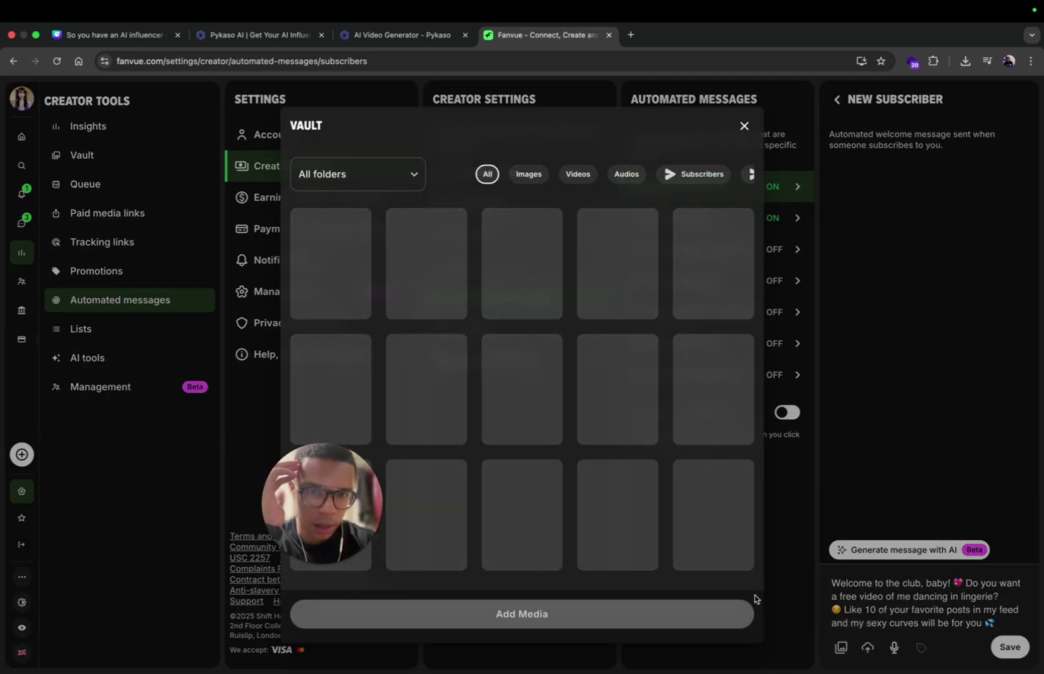
left_click(750, 605)
left_click(434, 311)
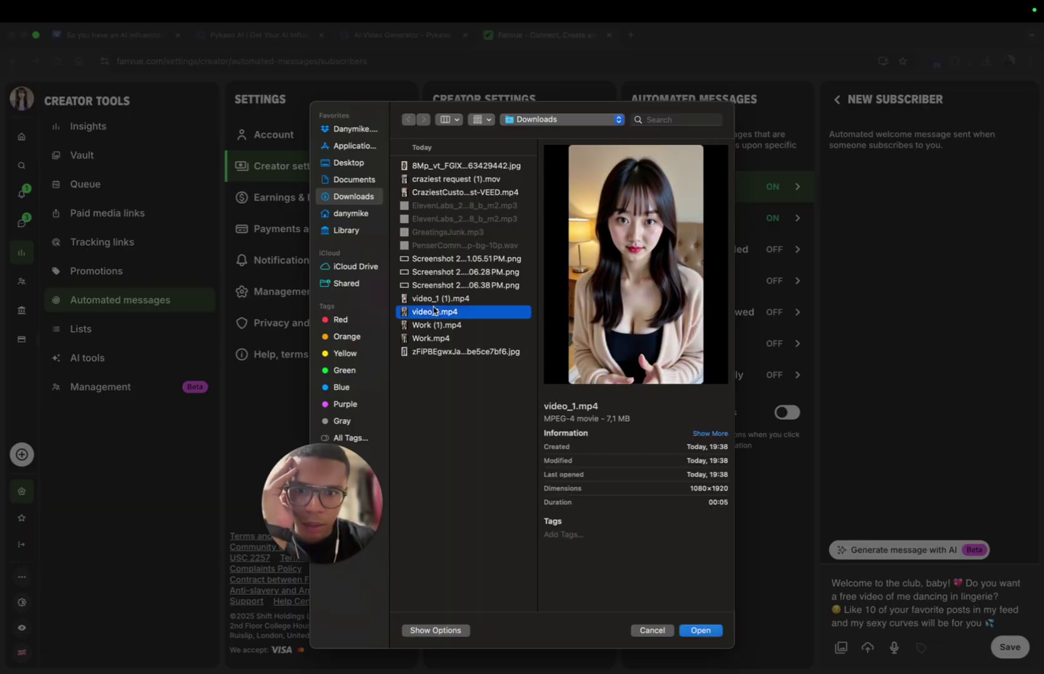
key("Down")
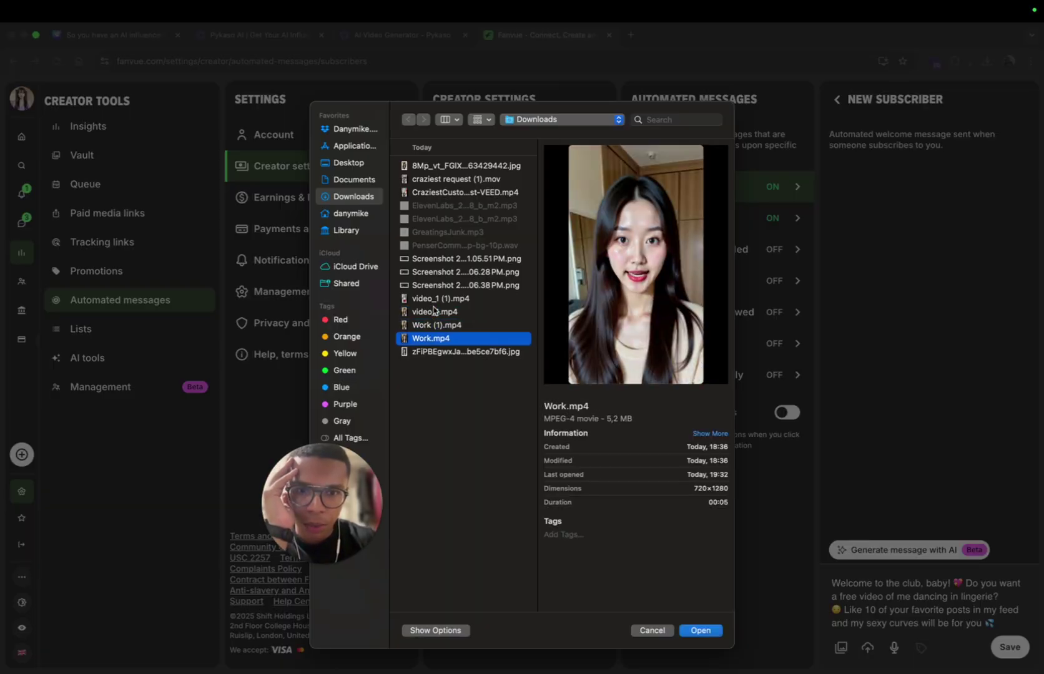
key("Down")
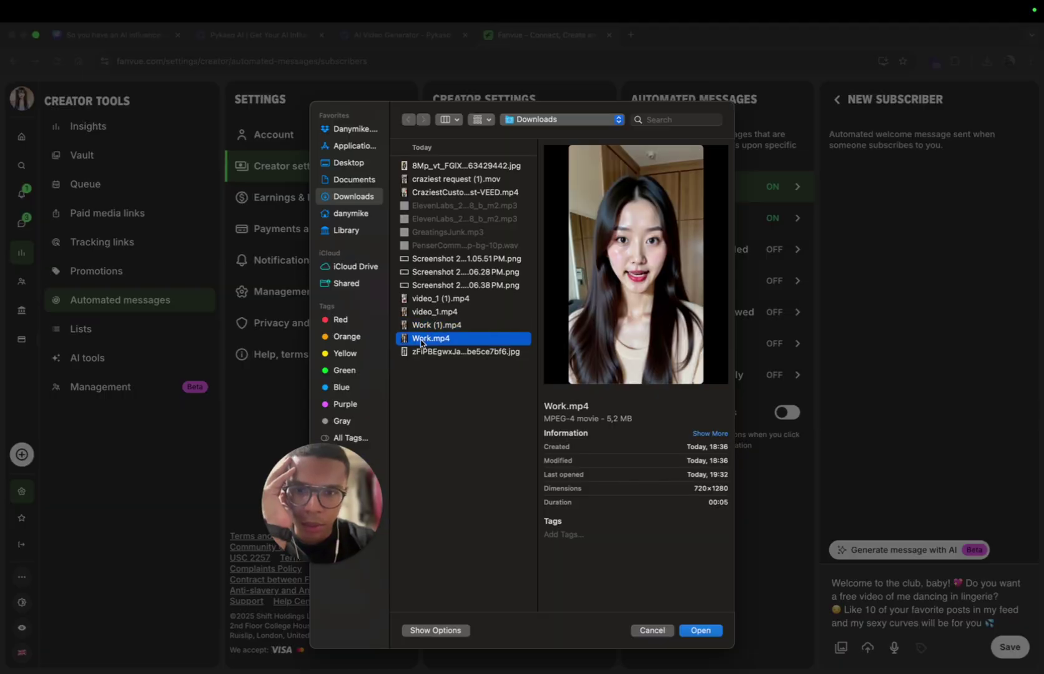
key("Up")
key("Down")
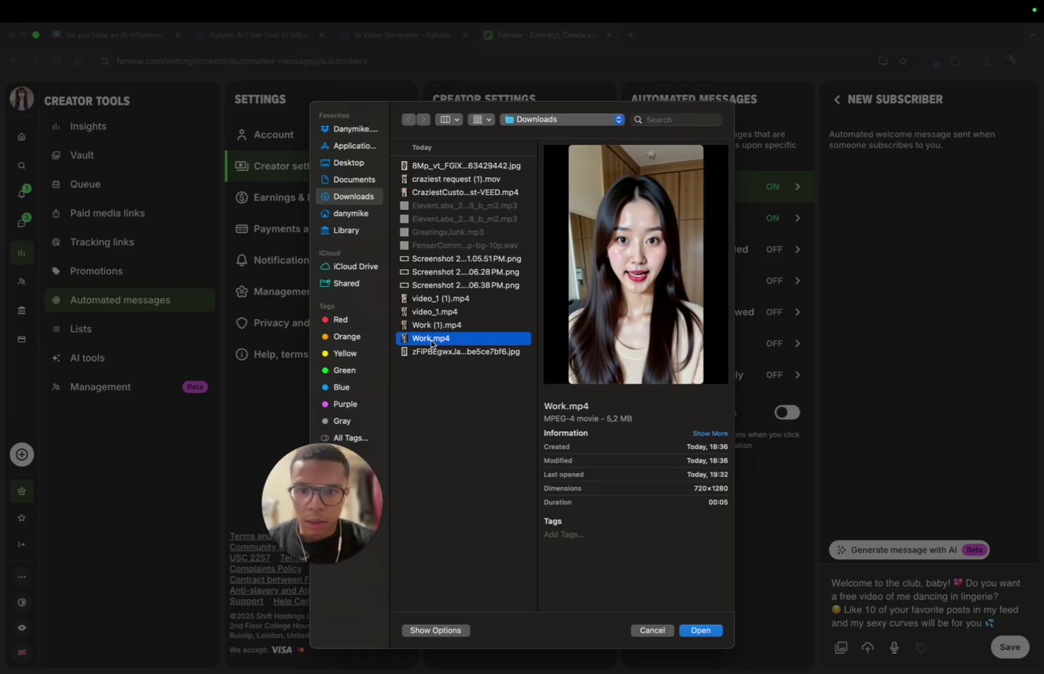
double_click(431, 340)
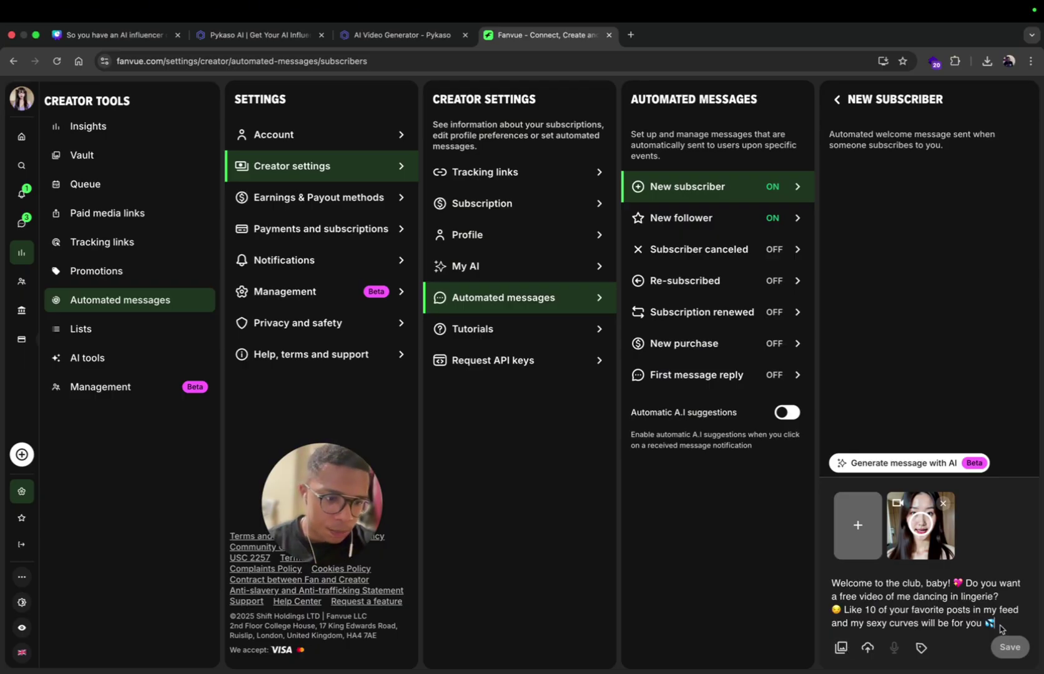
- Delete all of the old welcome message text
left_click_drag(993, 626, 954, 582)
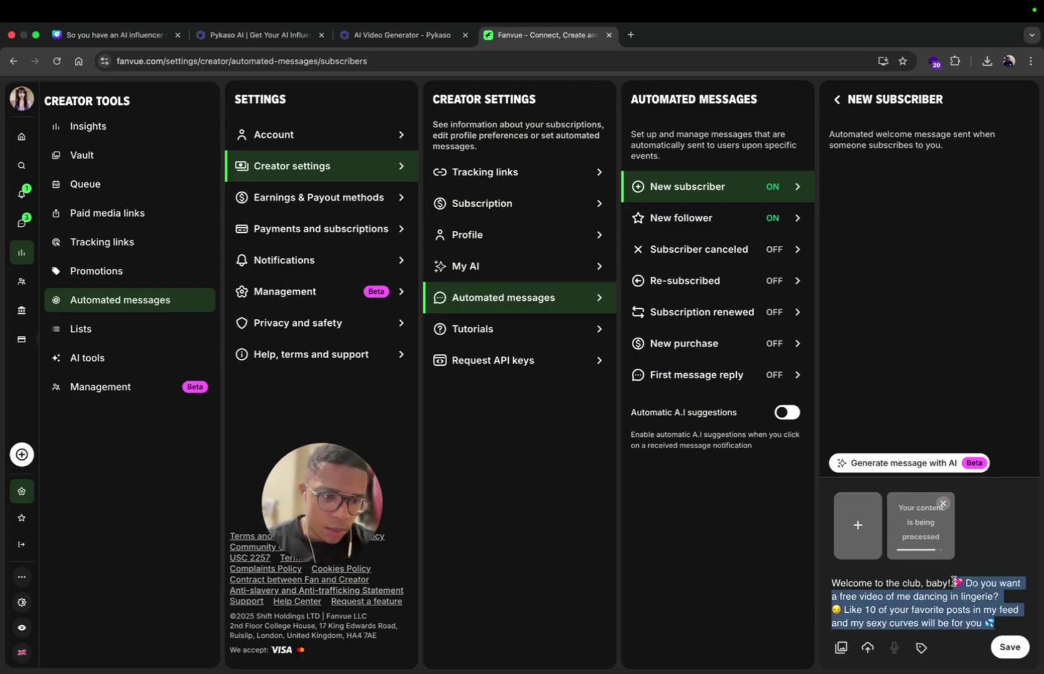
left_click(811, 435)
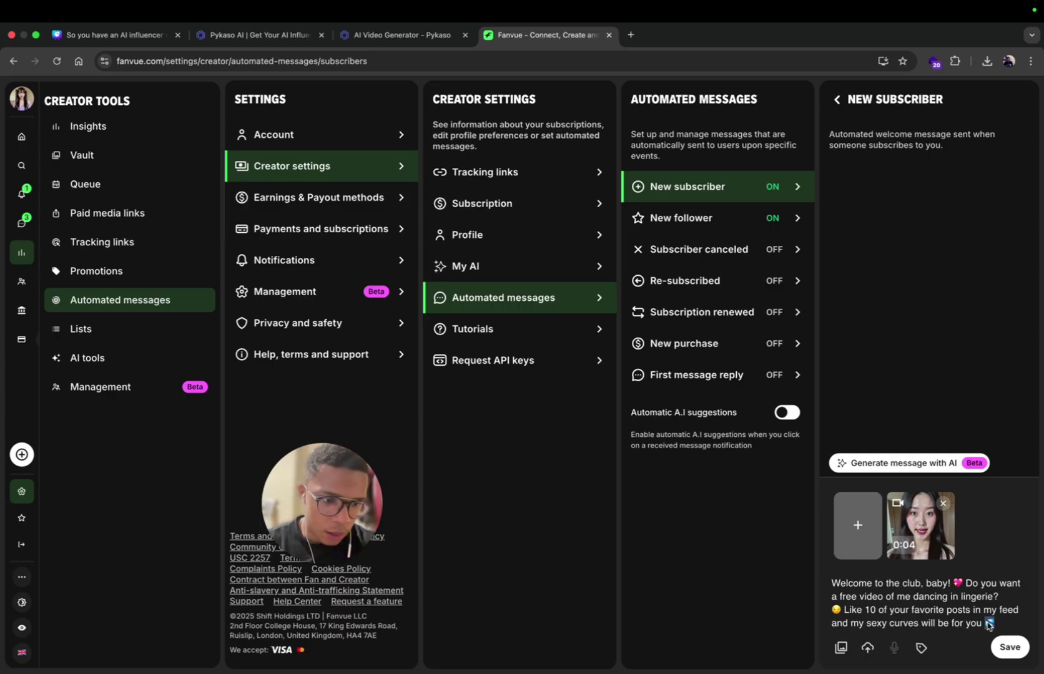
left_click_drag(992, 625, 946, 579)
key("BackSpace")
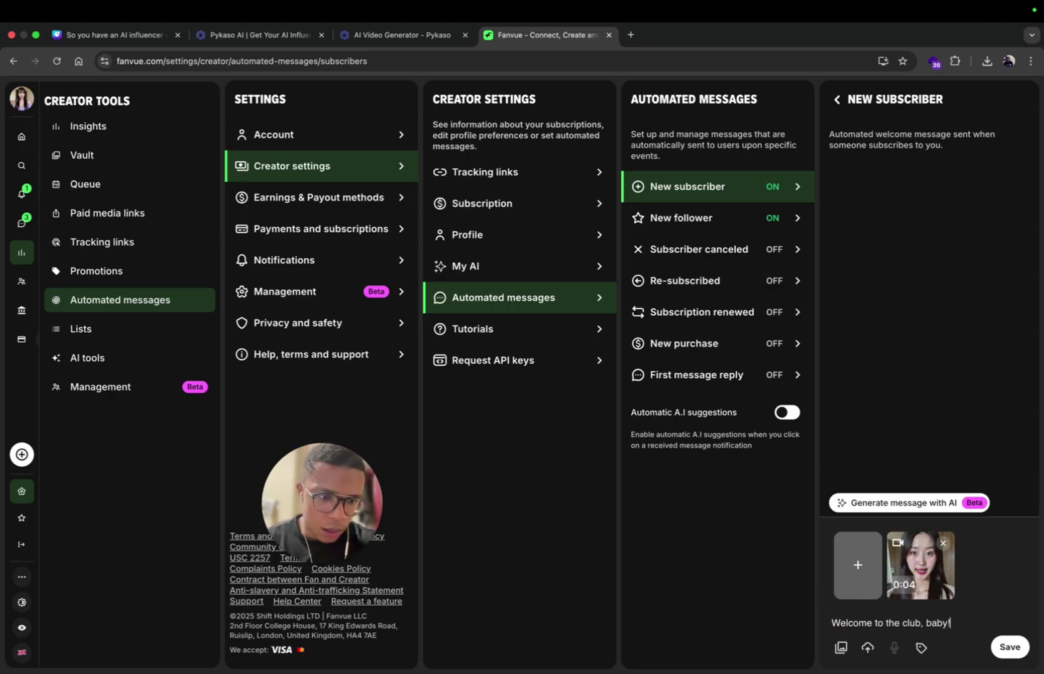
key("super+a")
key("BackSpace")
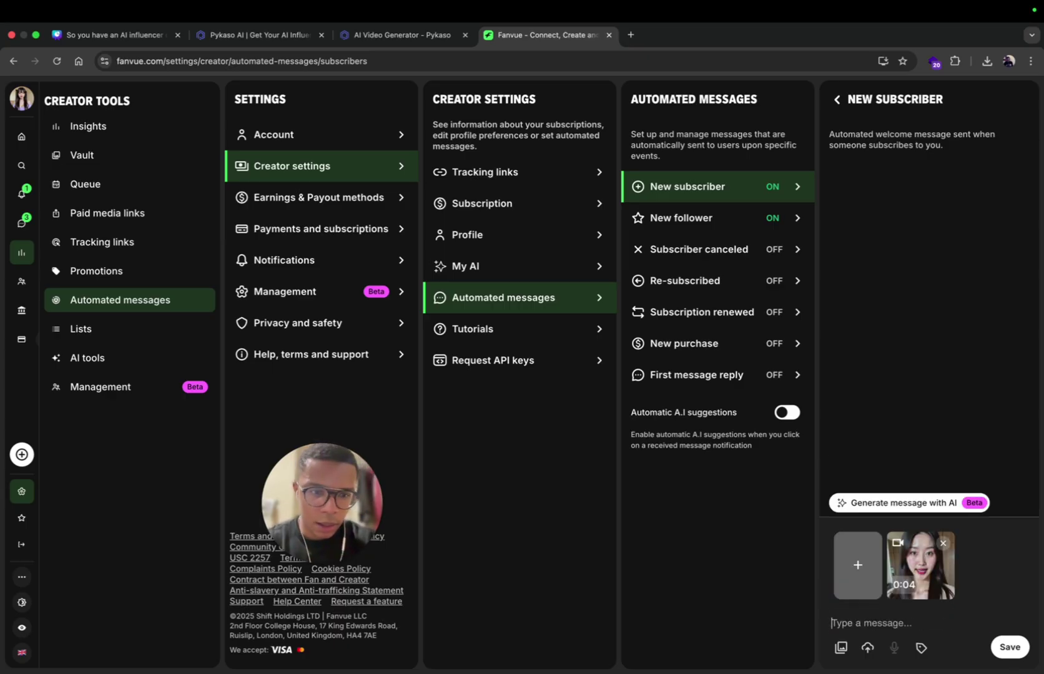
- Type 'Nice to meet you. I'm so glad you are here. What's your name?' and add 🥰
type("Nice to meet")
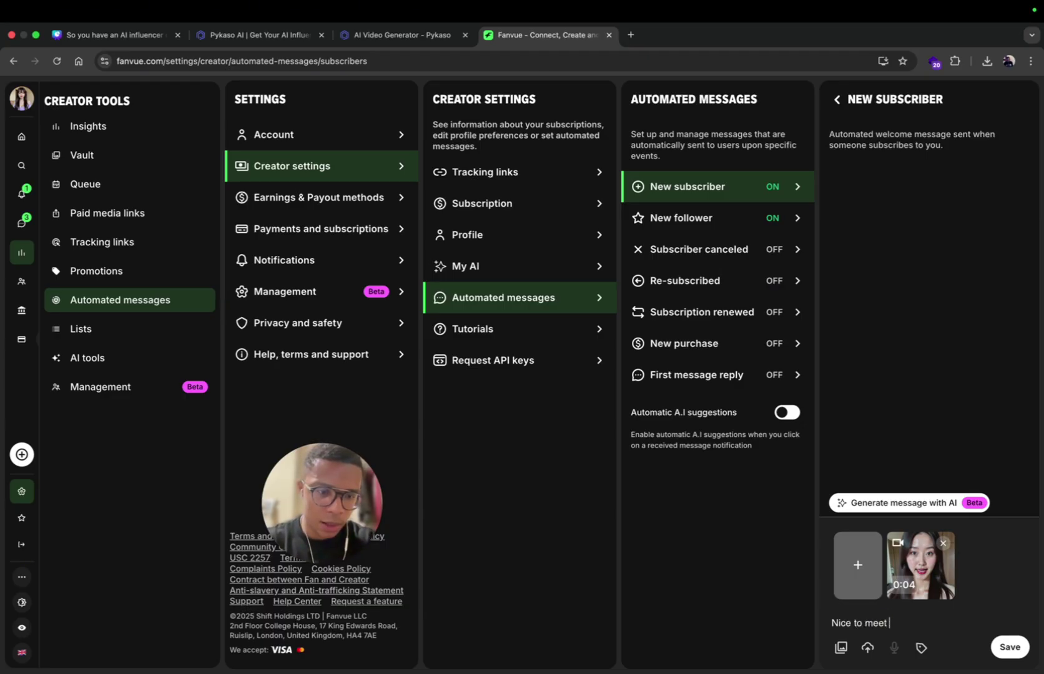
type(" you. I'm so glad you")
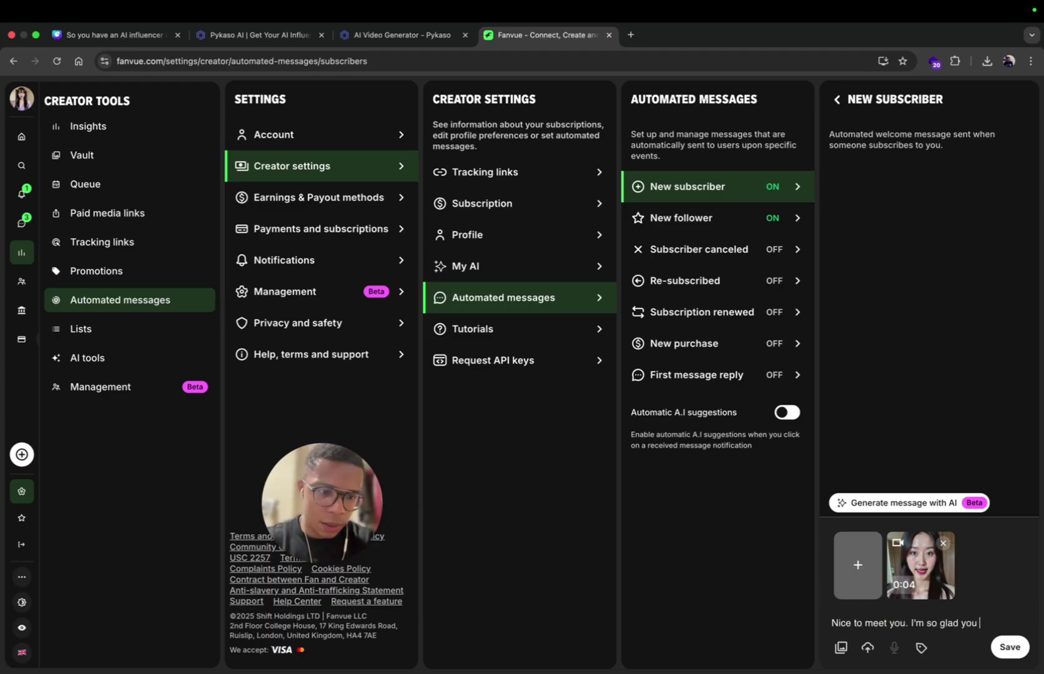
type(" are here. What's your name?")
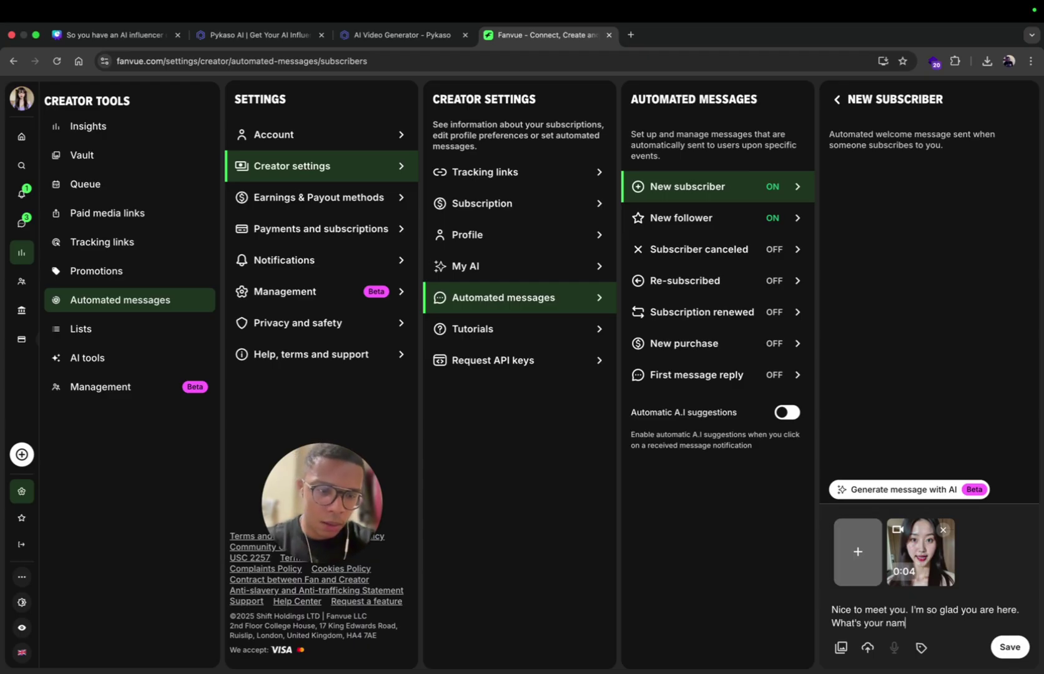
right_click(925, 625)
left_click(856, 407)
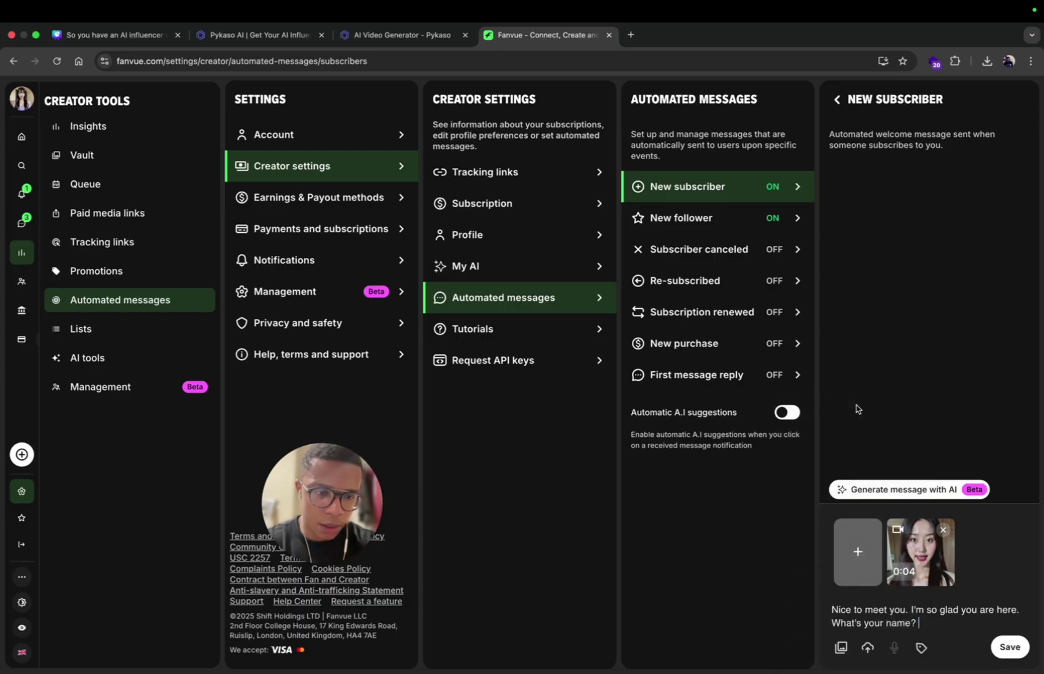
left_click(874, 435)
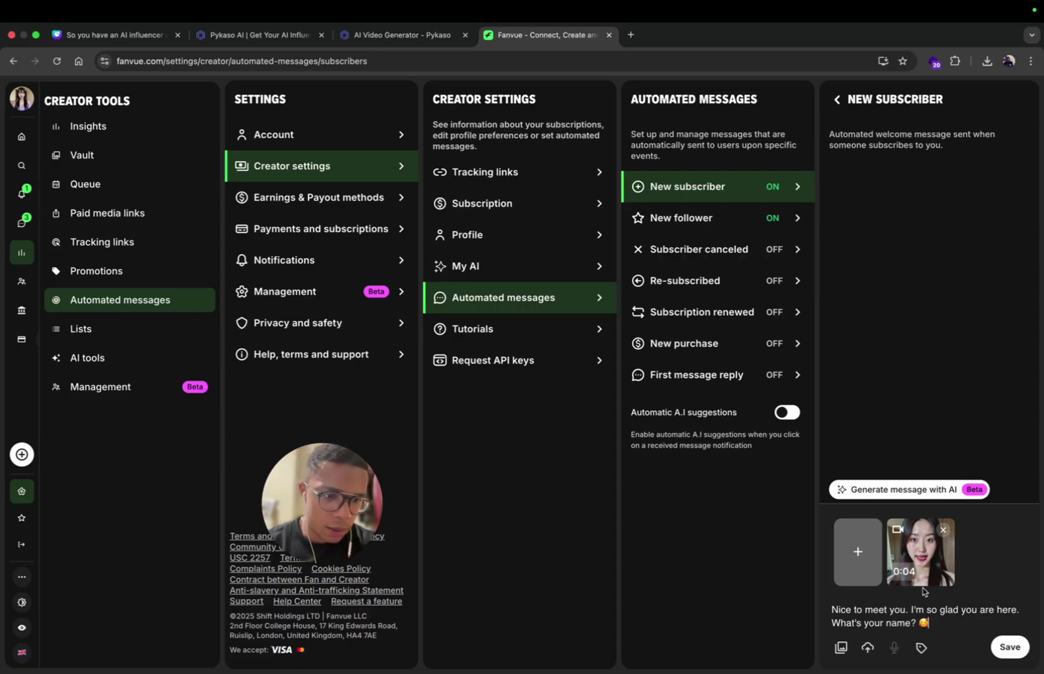
left_click_drag(843, 608, 925, 620)
left_click(962, 627)
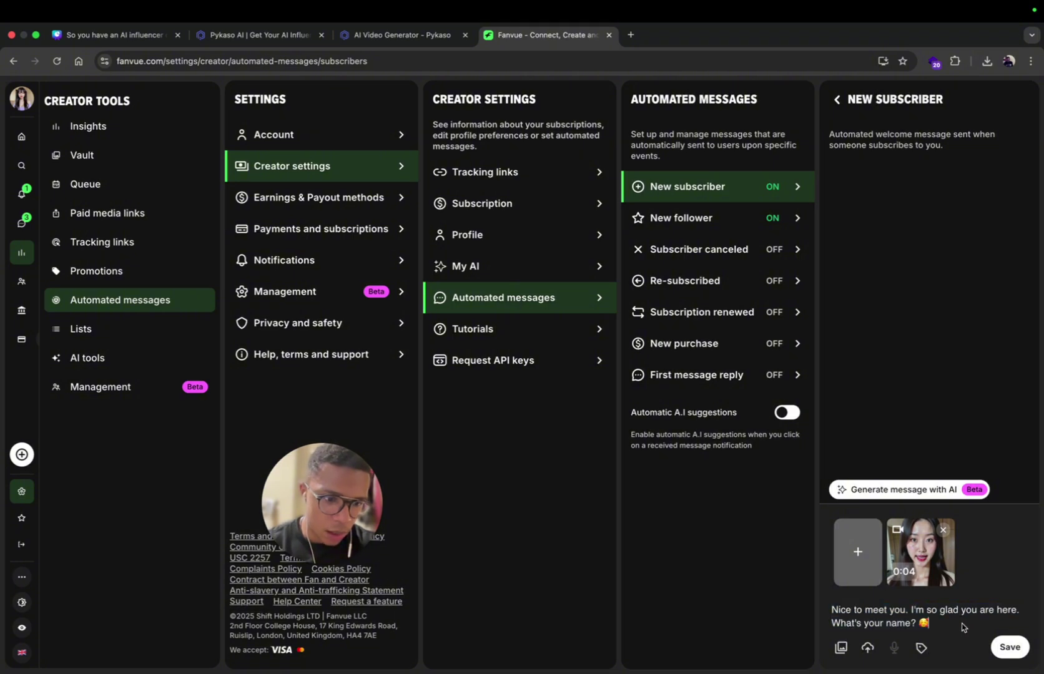
left_click(913, 546)
- Play the attached 0:04 video, check the greeting text, and save the welcome message
left_click(47, 622)
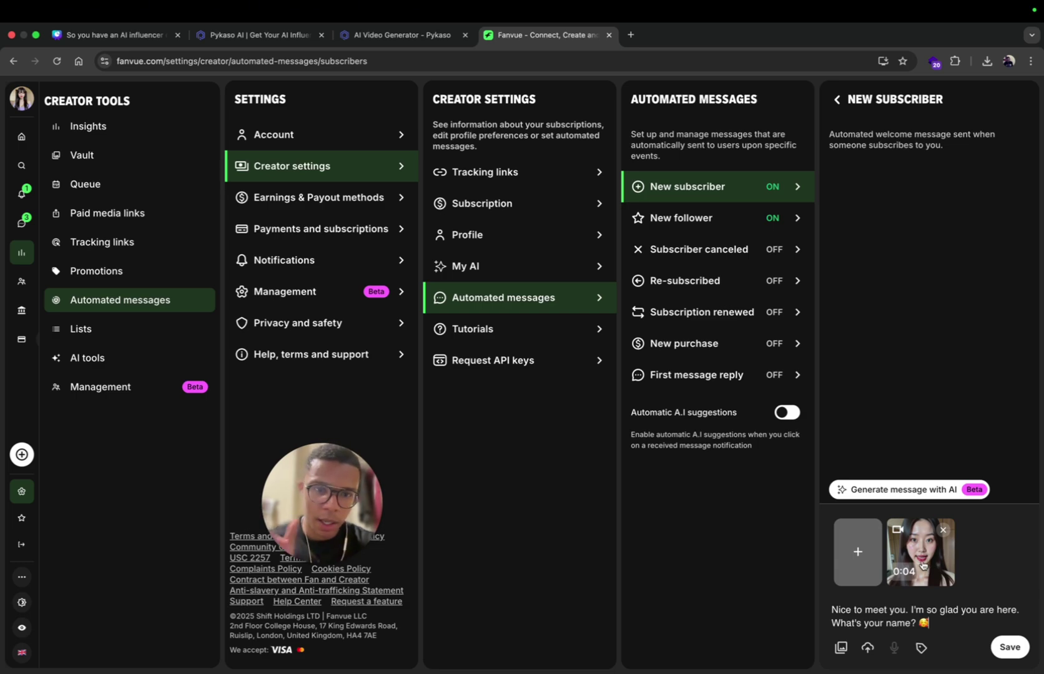
left_click_drag(941, 625, 838, 606)
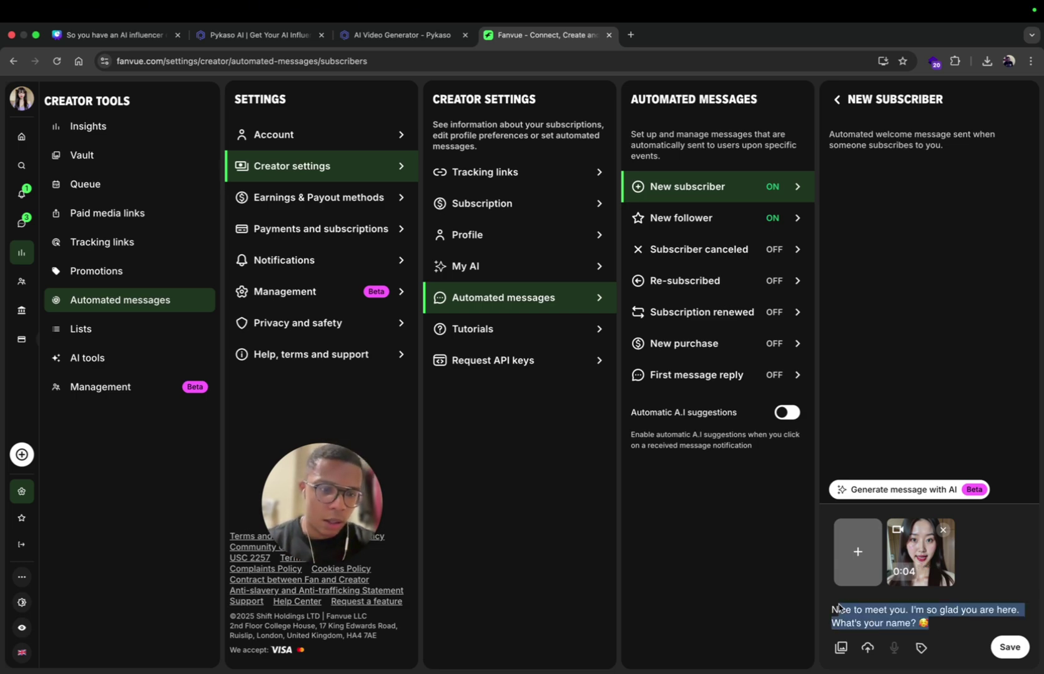
left_click(942, 615)
triple_click(937, 626)
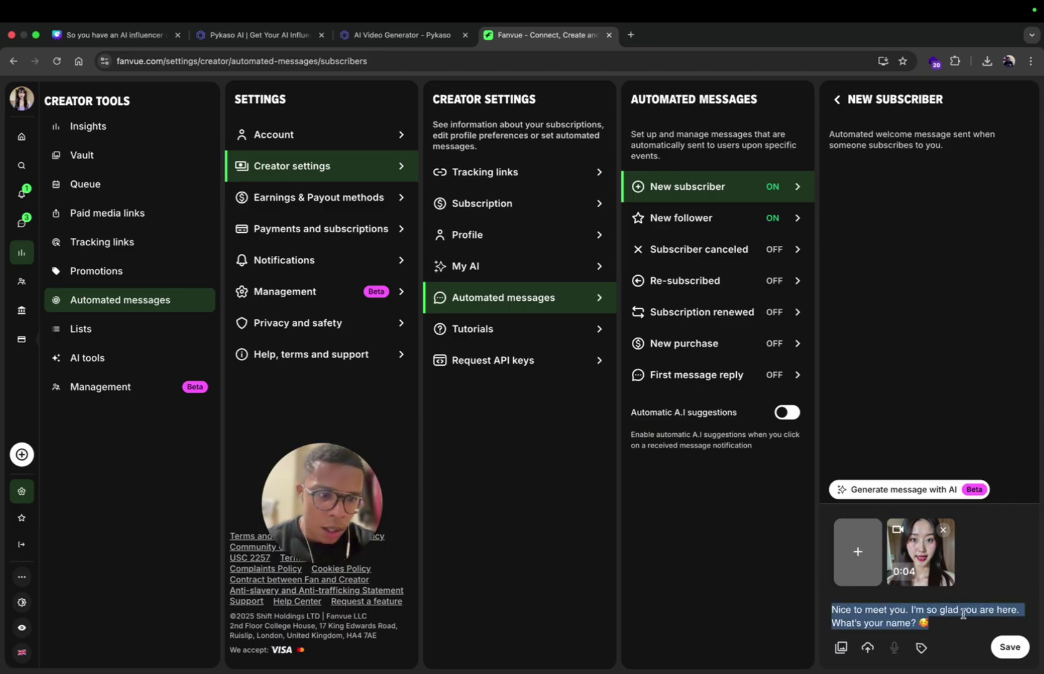
left_click(1009, 646)
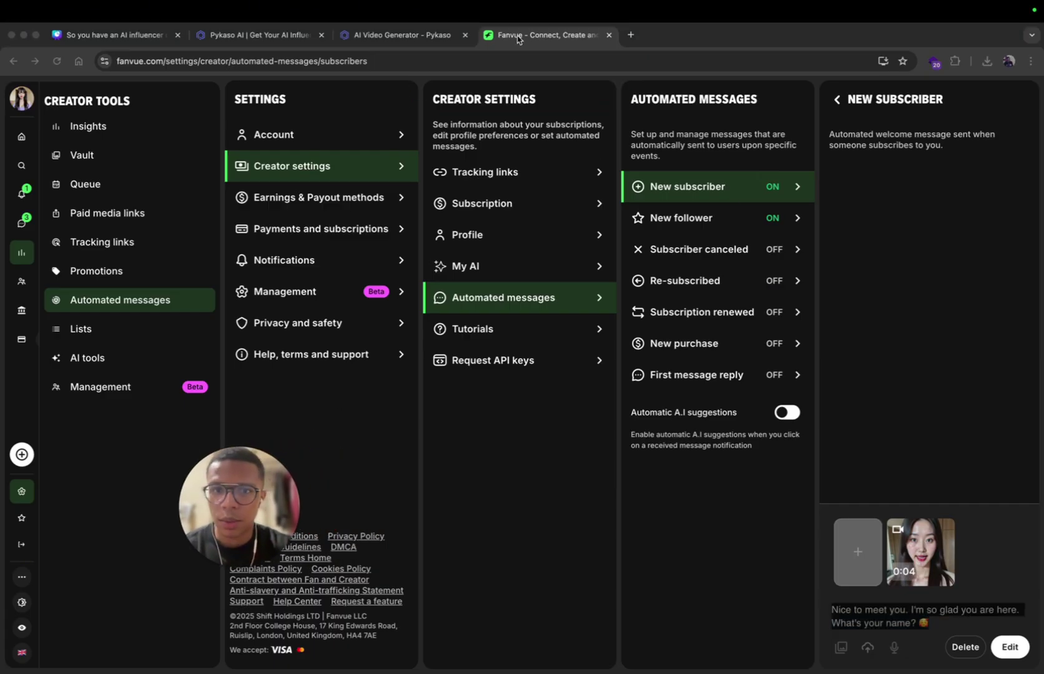
- In a new tab, go to Skool and open the AI VAULT classroom of courses
left_click(631, 35)
type("skool.com/aiinfluencervault/classroom")
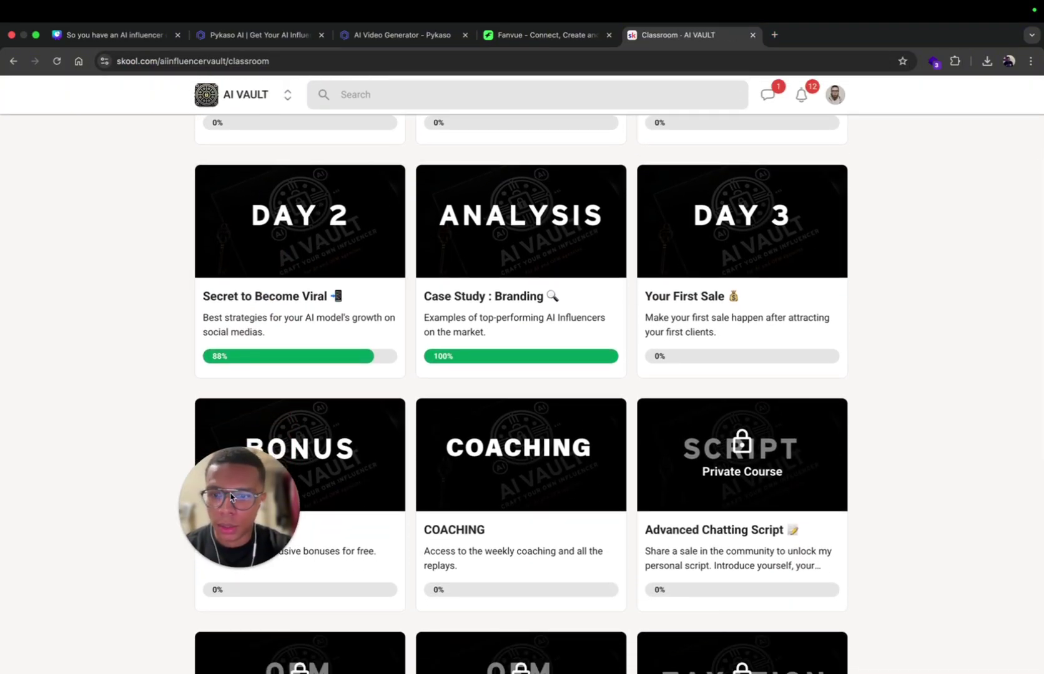
left_click_drag(230, 497, 105, 513)
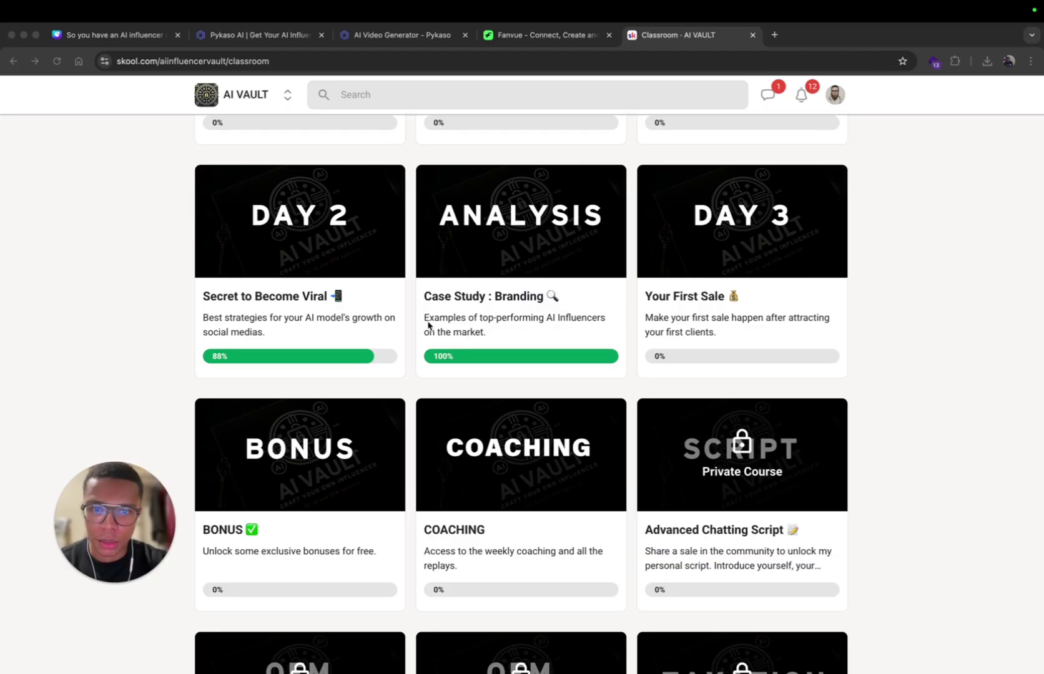
scroll(428, 325, "up", 1)
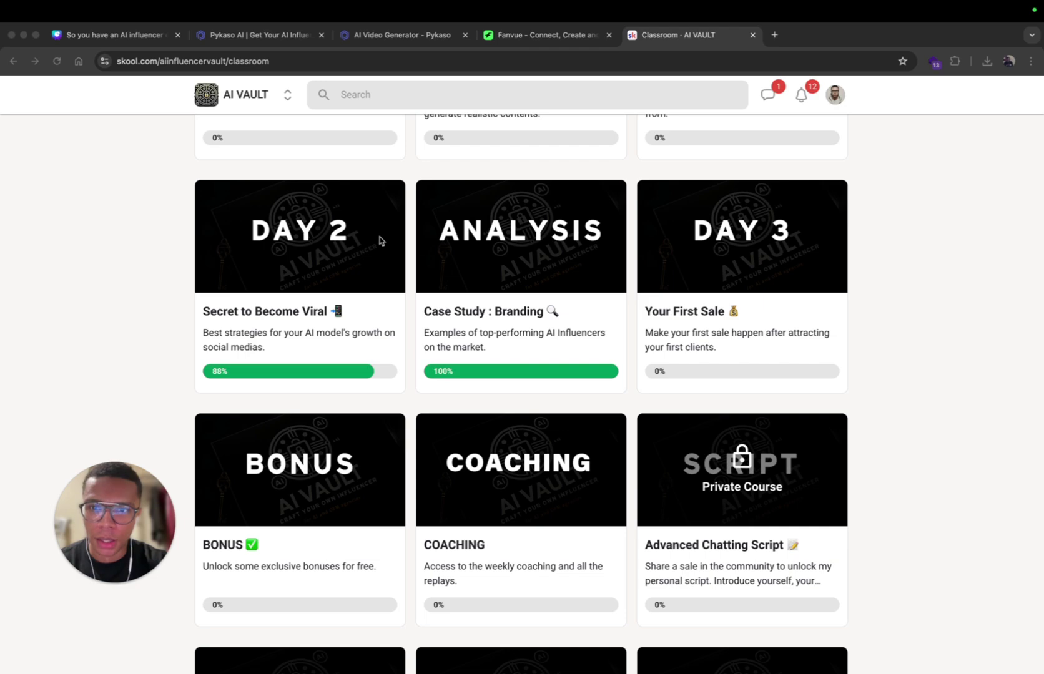
scroll(380, 240, "down", 1)
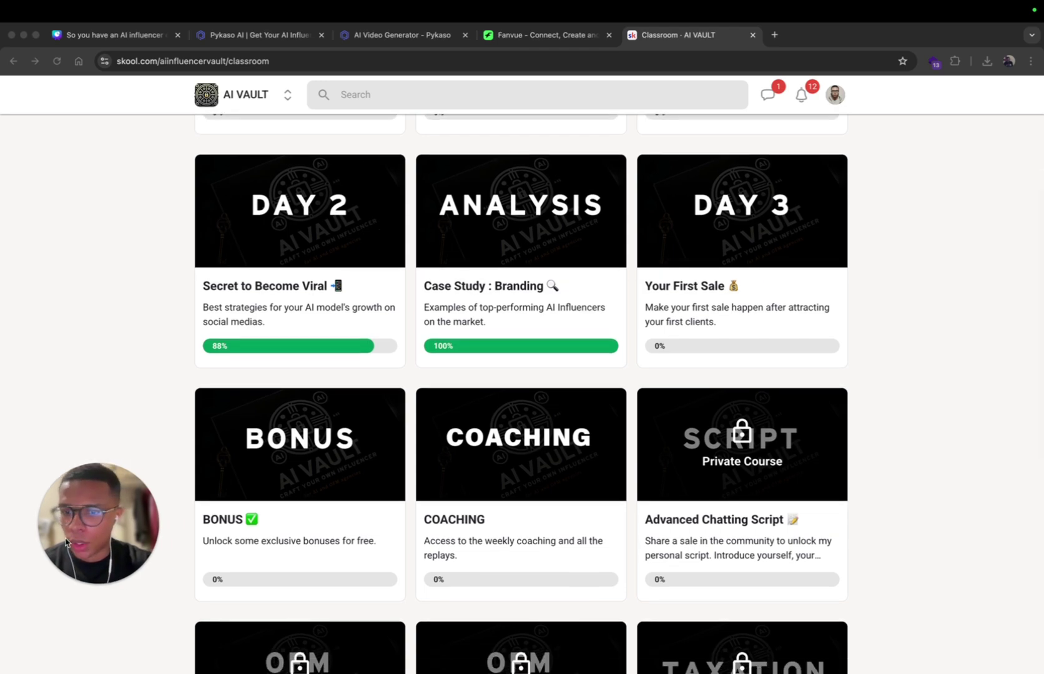
left_click_drag(65, 542, 41, 519)
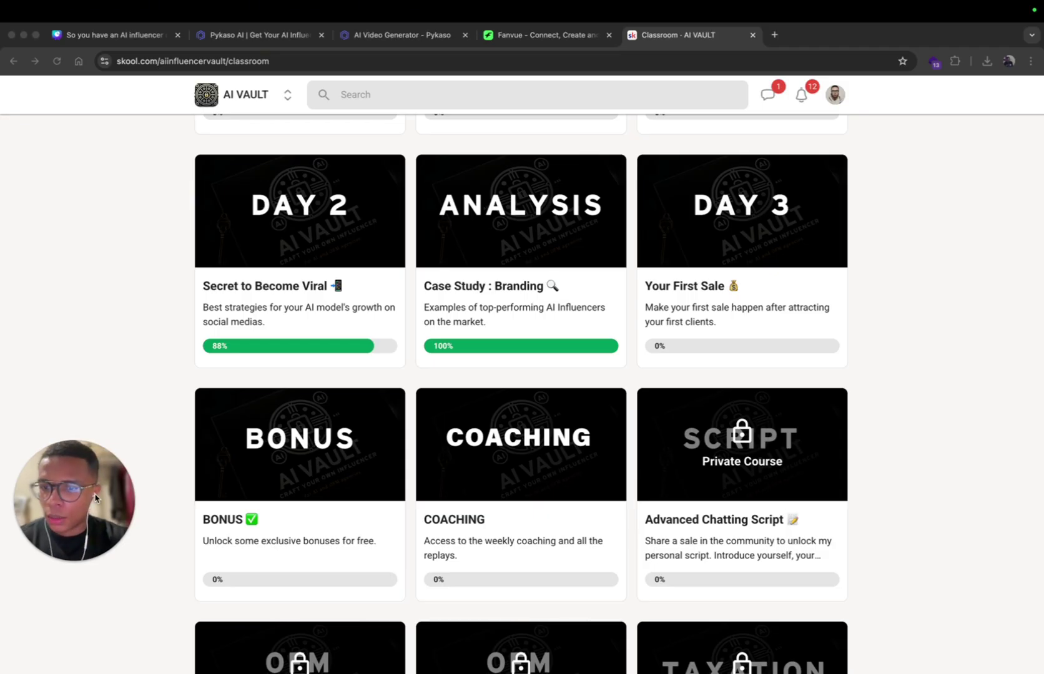
left_click_drag(95, 497, 133, 520)
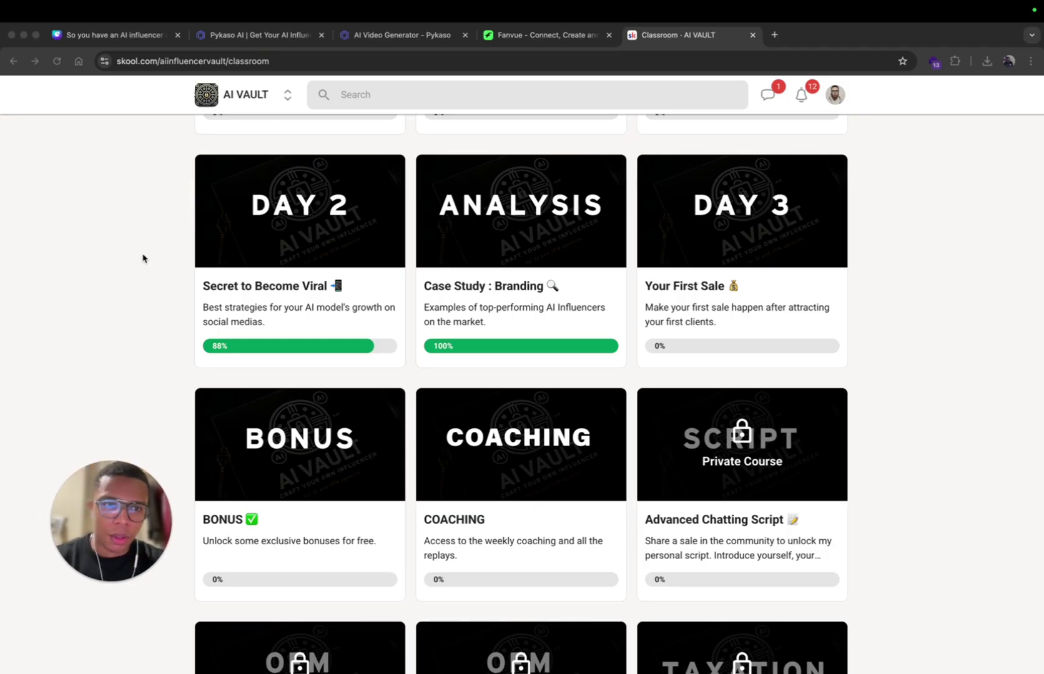